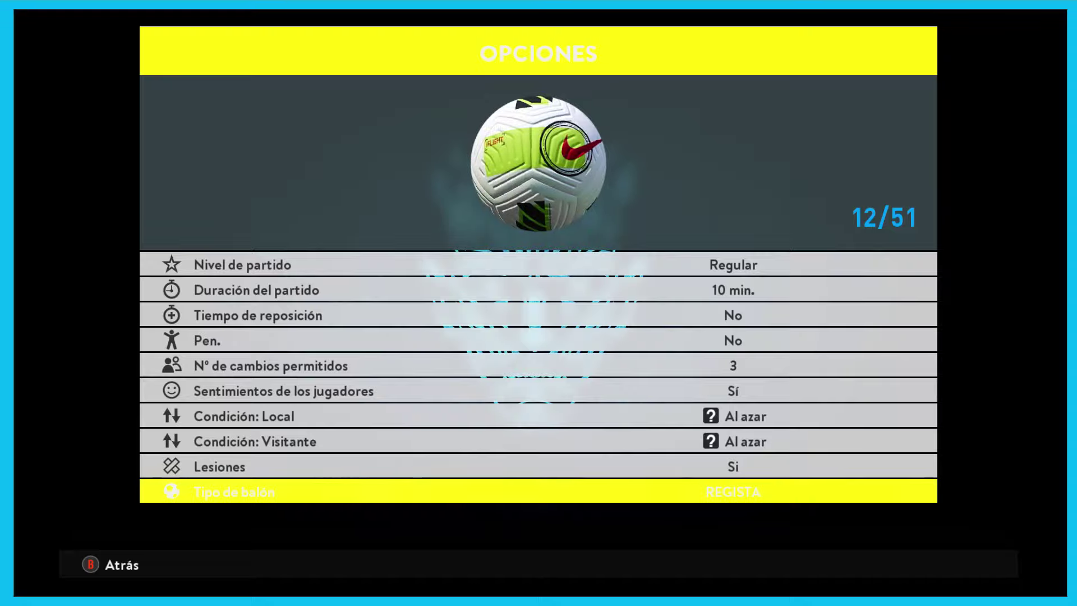
Browse the available match ball types in the match options, starting from the REGISTA ball
{"action": "key", "text": "Right"}
{"action": "key", "text": "Right"}
{"action": "key", "text": "Right"}
{"action": "key", "text": "Right"}
{"action": "key", "text": "Right"}
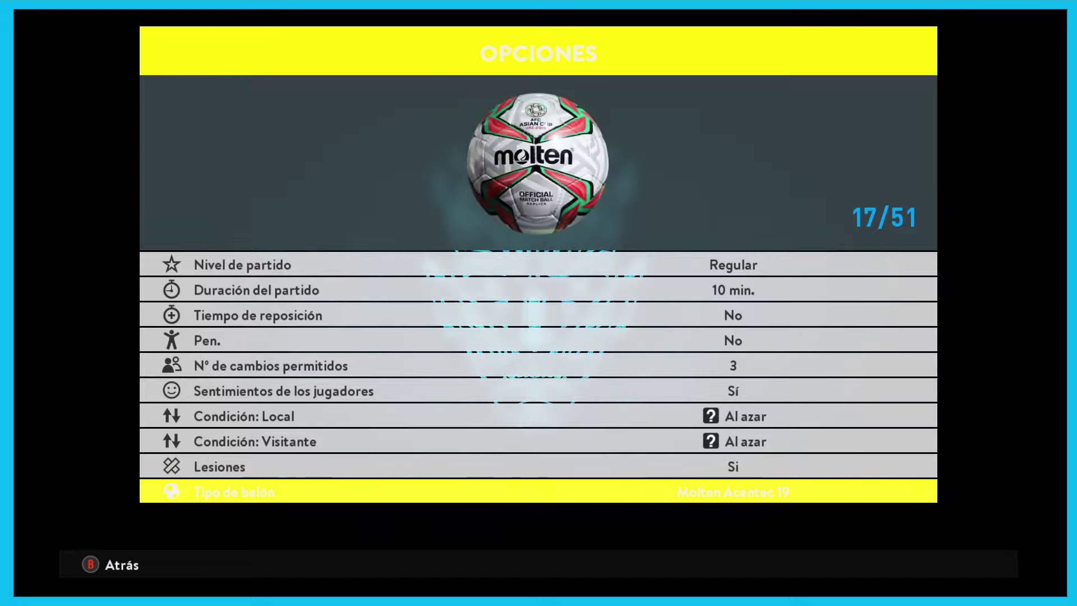
{"action": "key", "text": "Right"}
{"action": "key", "text": "Right"}
{"action": "key", "text": "Right"}
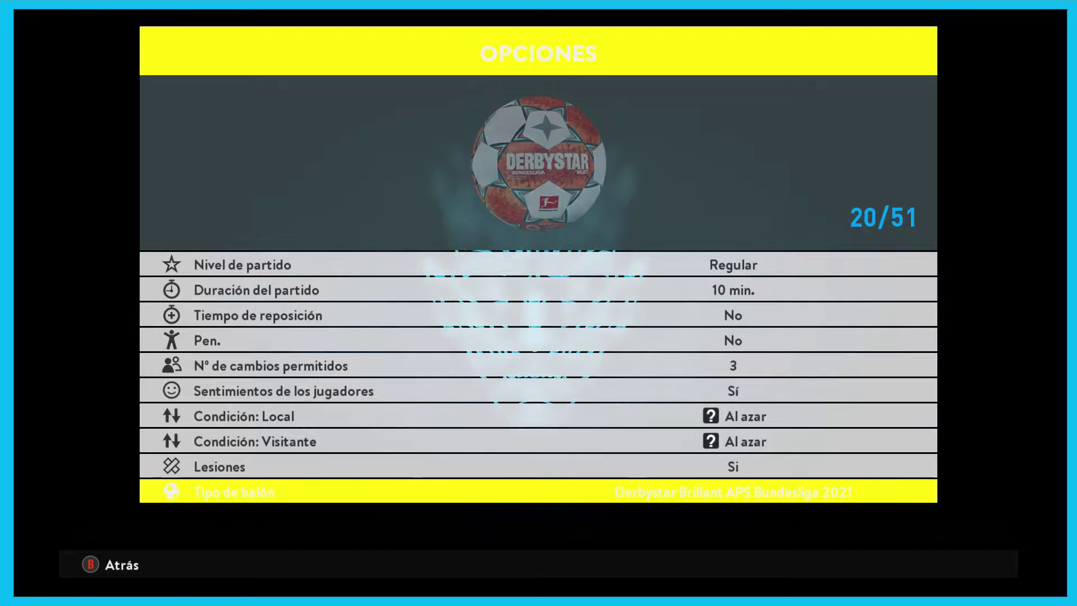
{"action": "key", "text": "Right"}
{"action": "key", "text": "Right"}
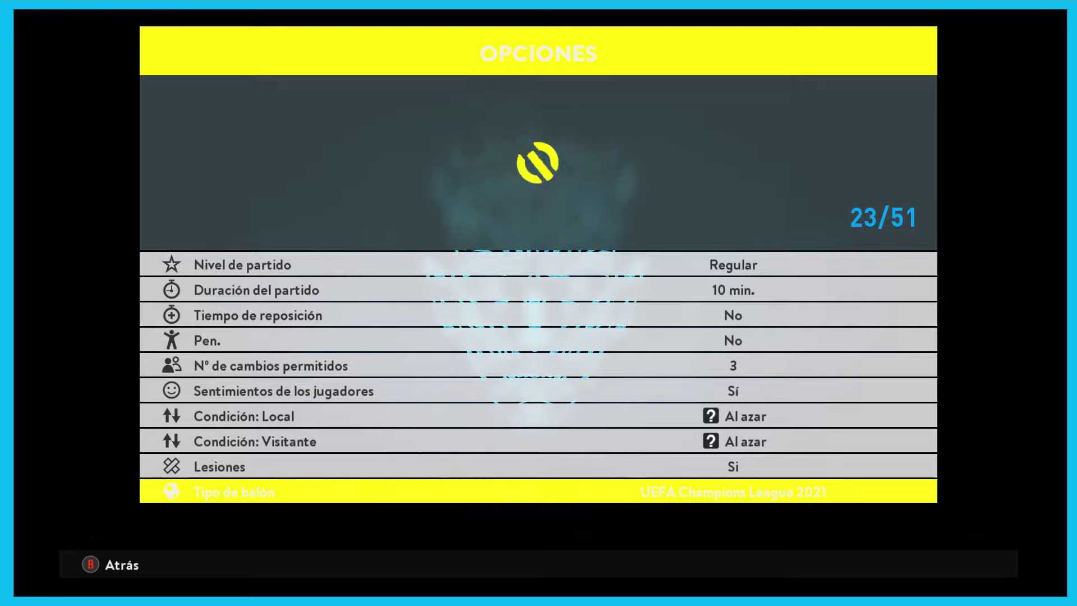
{"action": "key", "text": "Right"}
{"action": "key", "text": "Right"}
{"action": "key", "text": "Right"}
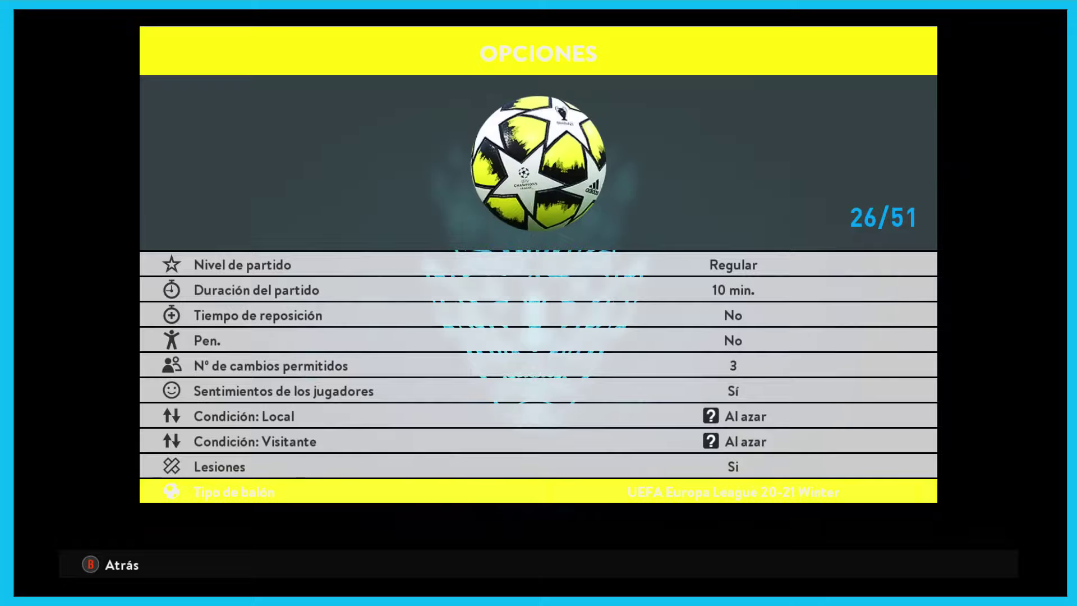
{"action": "key", "text": "Right"}
{"action": "key", "text": "Right"}
{"action": "key", "text": "Right"}
{"action": "key", "text": "Right"}
{"action": "key", "text": "Right"}
{"action": "key", "text": "Right"}
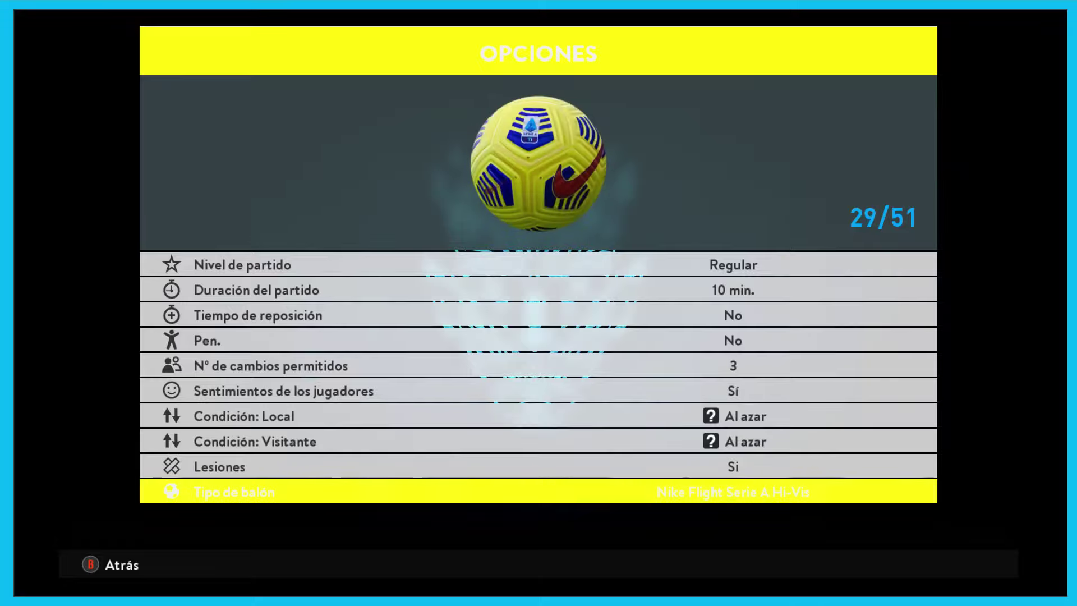
{"action": "key", "text": "Right"}
{"action": "key", "text": "Right"}
{"action": "key", "text": "Right"}
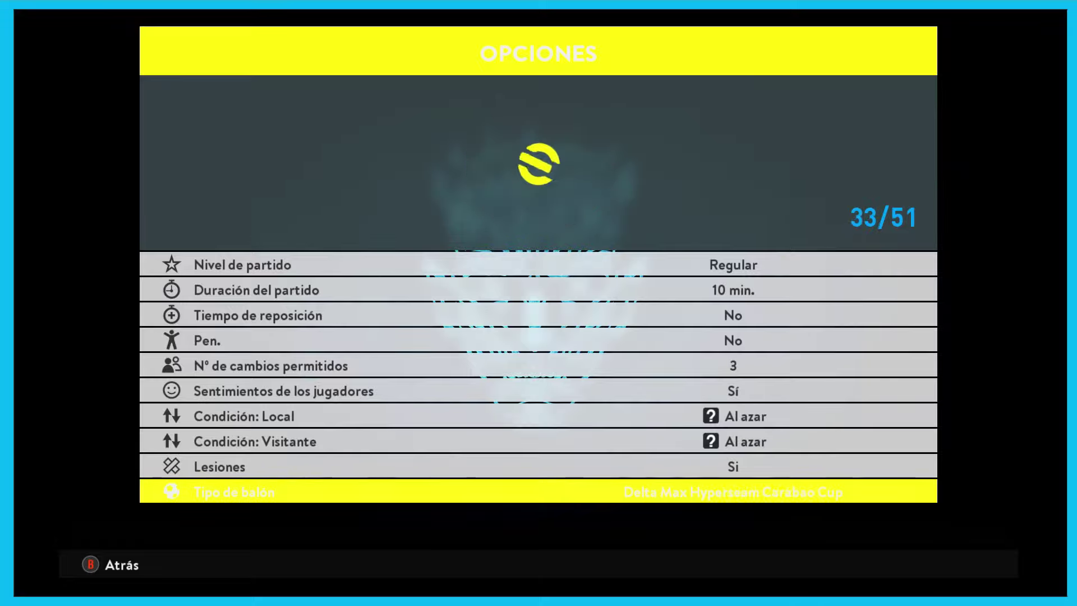
{"action": "key", "text": "Right"}
{"action": "key", "text": "Right"}
{"action": "key", "text": "Right"}
{"action": "key", "text": "Right"}
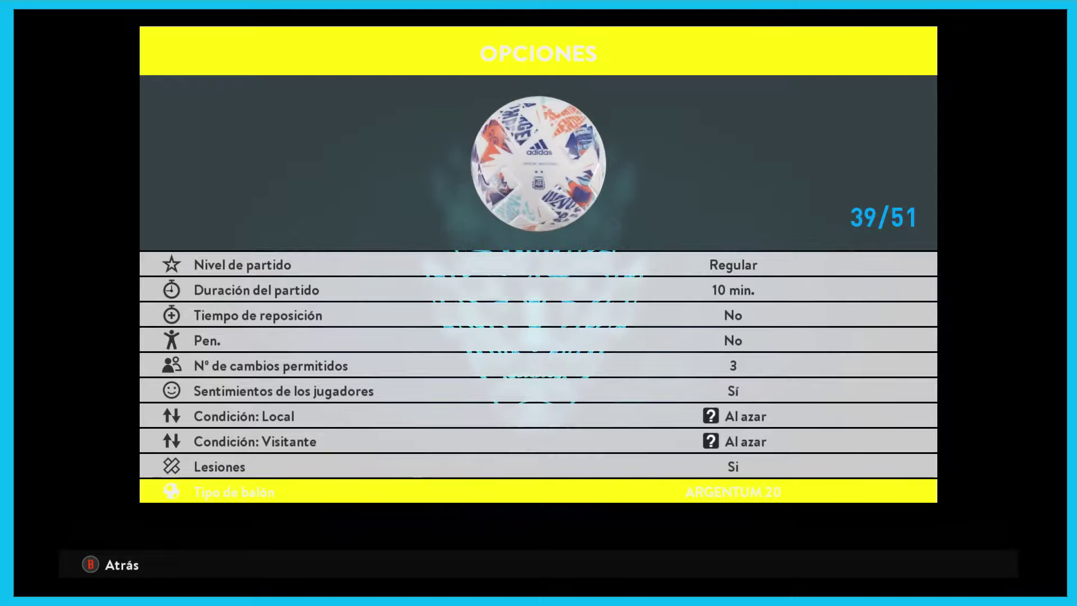
{"action": "key", "text": "Right"}
{"action": "key", "text": "Right"}
{"action": "key", "text": "Right"}
{"action": "key", "text": "Right"}
{"action": "key", "text": "Right"}
{"action": "key", "text": "Right"}
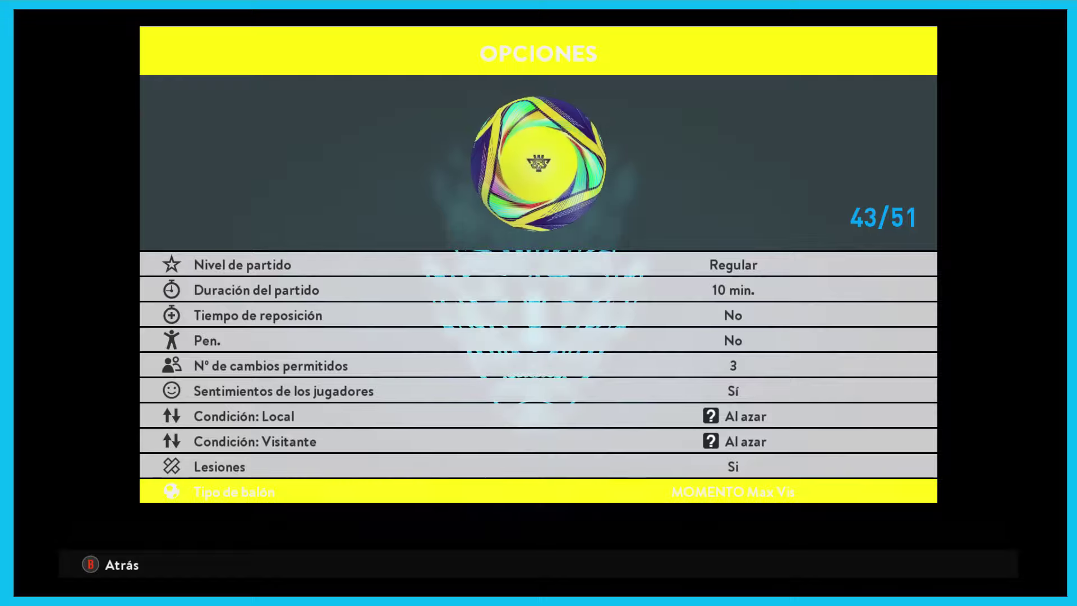
{"action": "key", "text": "Right"}
{"action": "key", "text": "Right"}
{"action": "key", "text": "Right"}
{"action": "key", "text": "Right"}
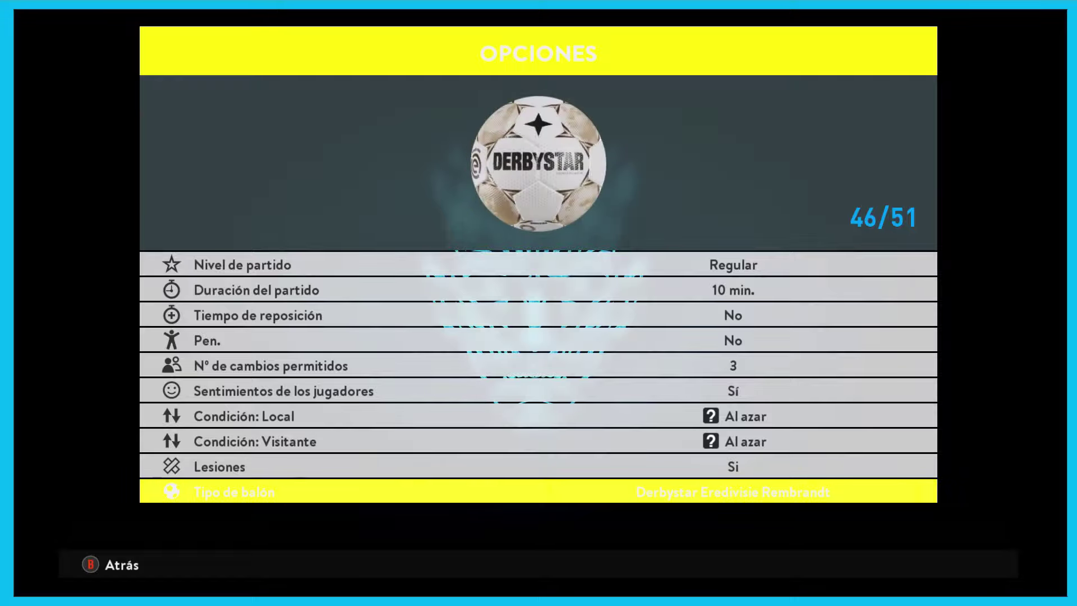
{"action": "key", "text": "Right"}
{"action": "key", "text": "Right"}
{"action": "key", "text": "Right"}
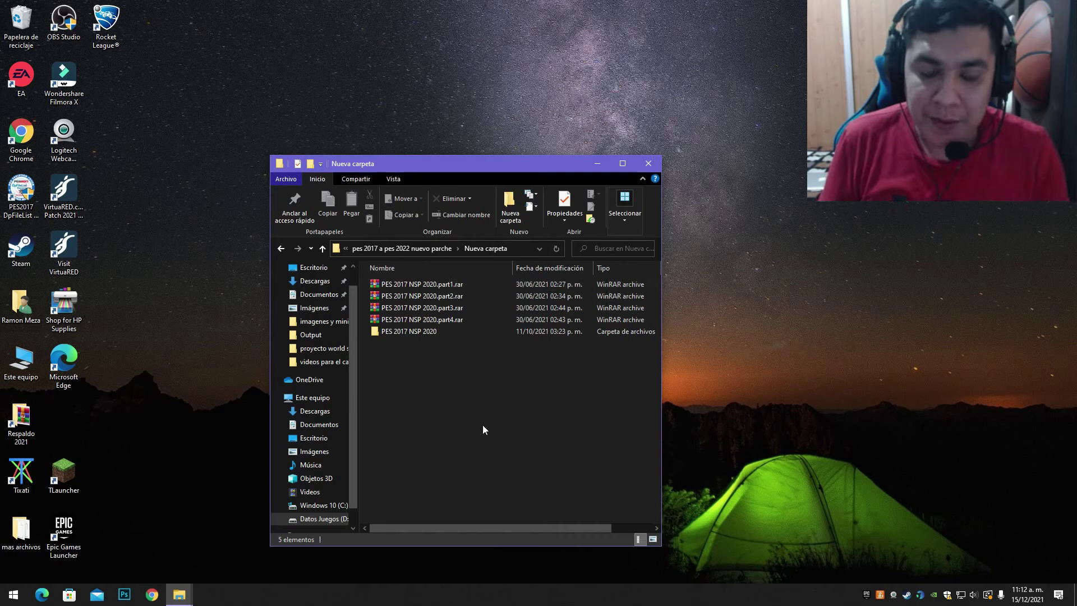
In File Explorer, view the WinRAR extraction options for the archive PES 2017 NSP 2020.part1.rar
{"action": "right_click", "coordinate": [470, 285]}
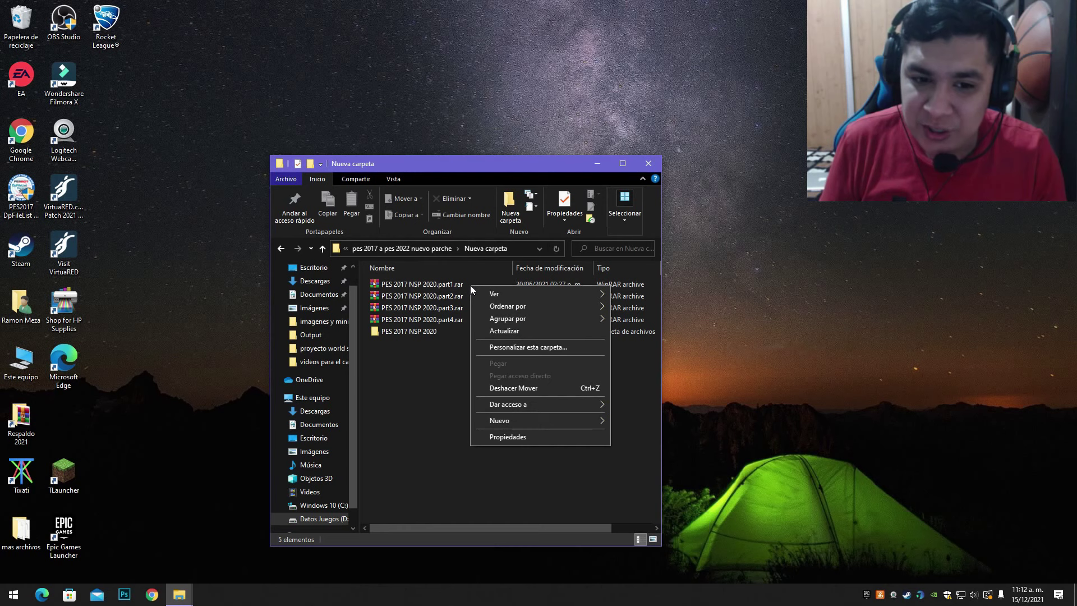
{"action": "left_click", "coordinate": [459, 284]}
{"action": "right_click", "coordinate": [459, 284]}
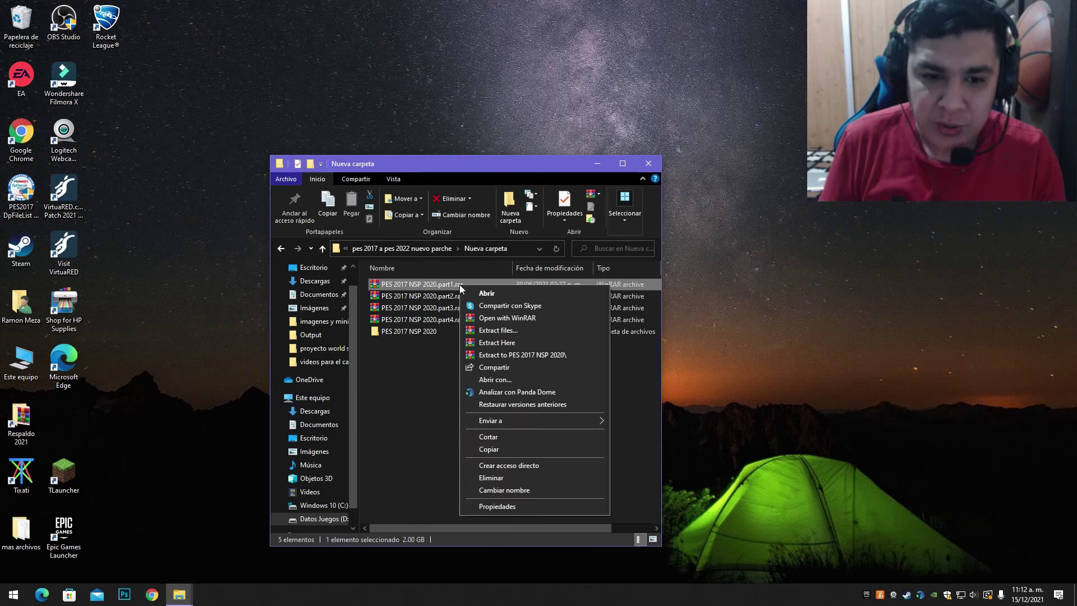
{"action": "left_click", "coordinate": [494, 342]}
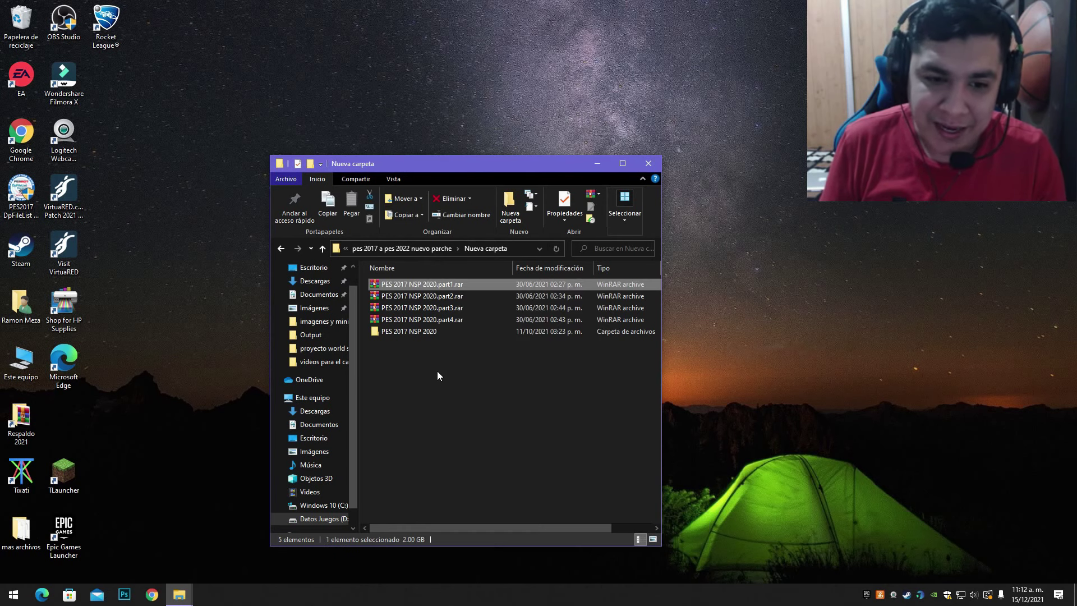
{"action": "left_click", "coordinate": [441, 285]}
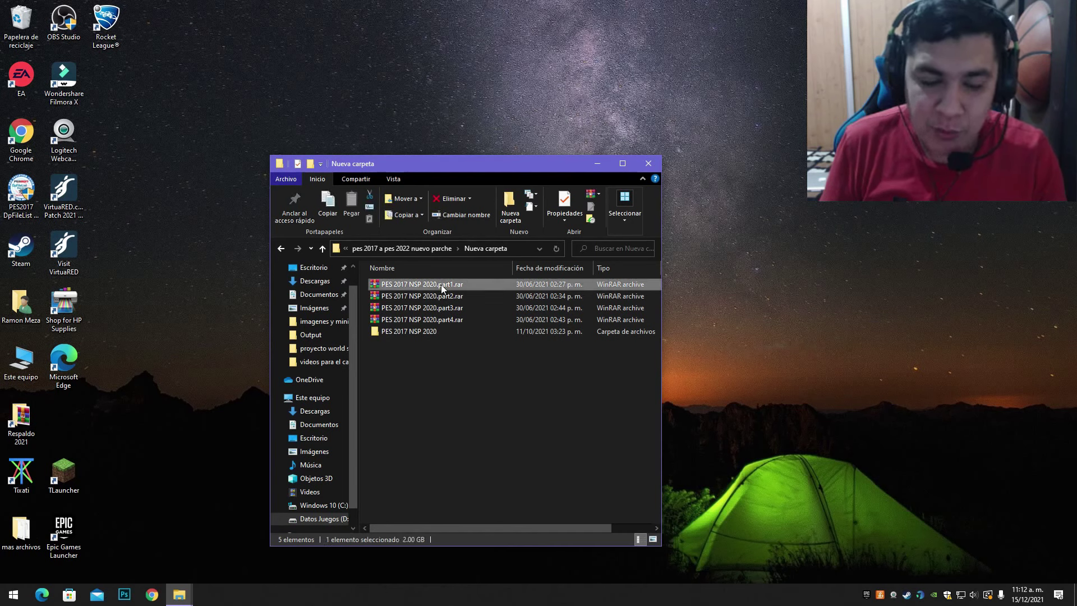
{"action": "right_click", "coordinate": [441, 284]}
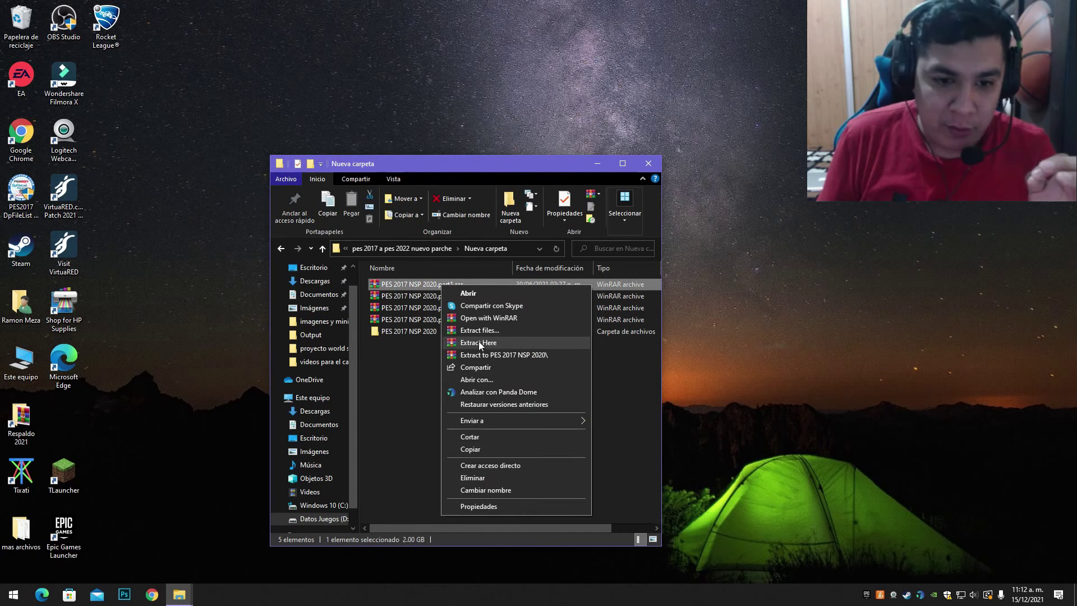
{"action": "left_click", "coordinate": [399, 378]}
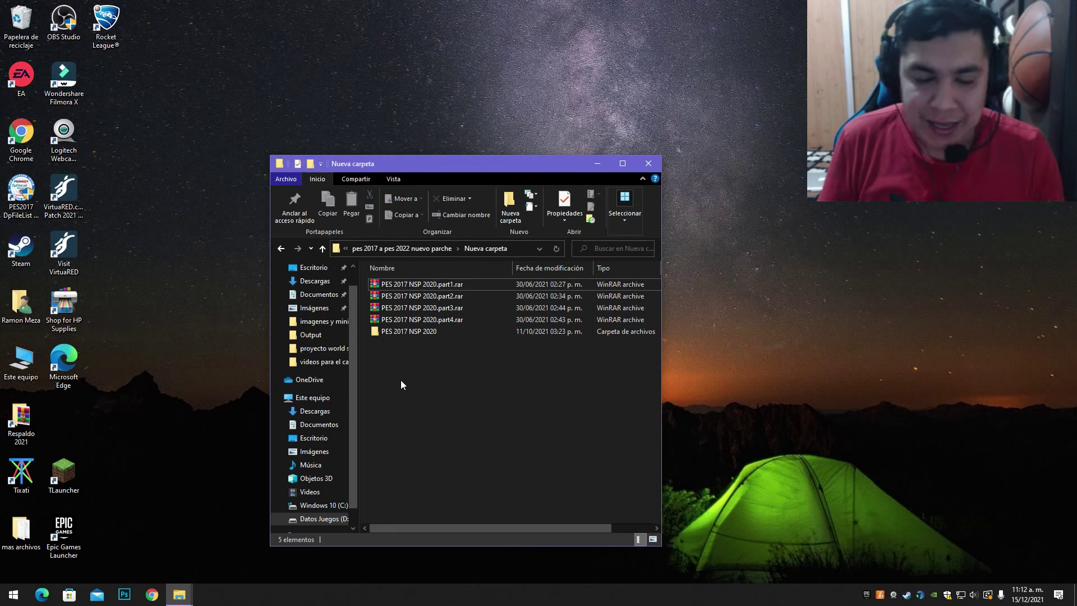
Open the extracted PES 2017 NSP 2020 folder and go into its Setup subfolder
{"action": "left_click", "coordinate": [449, 334]}
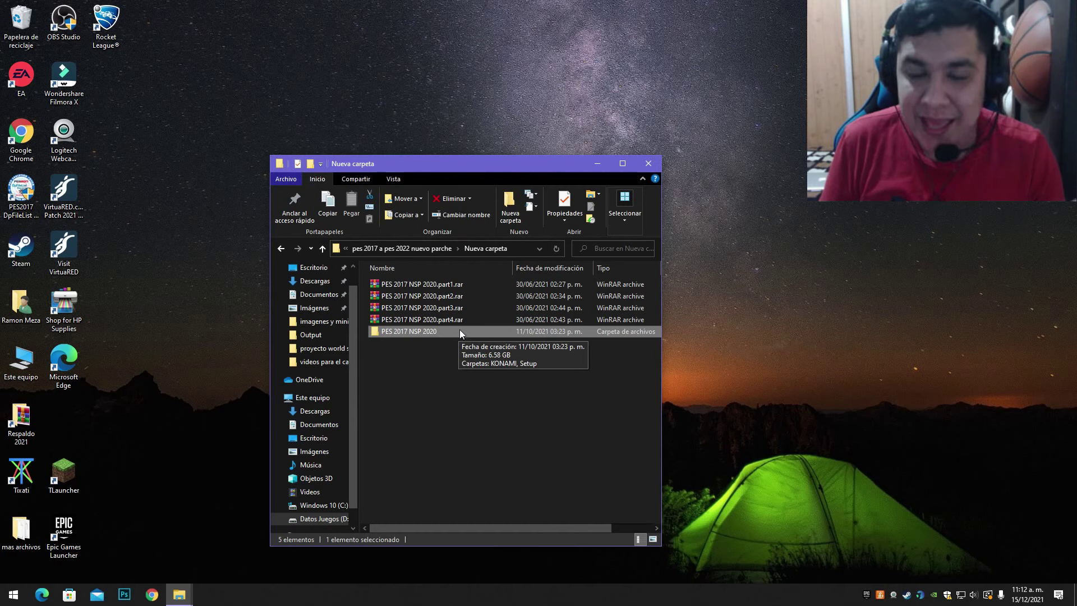
{"action": "double_click", "coordinate": [464, 332]}
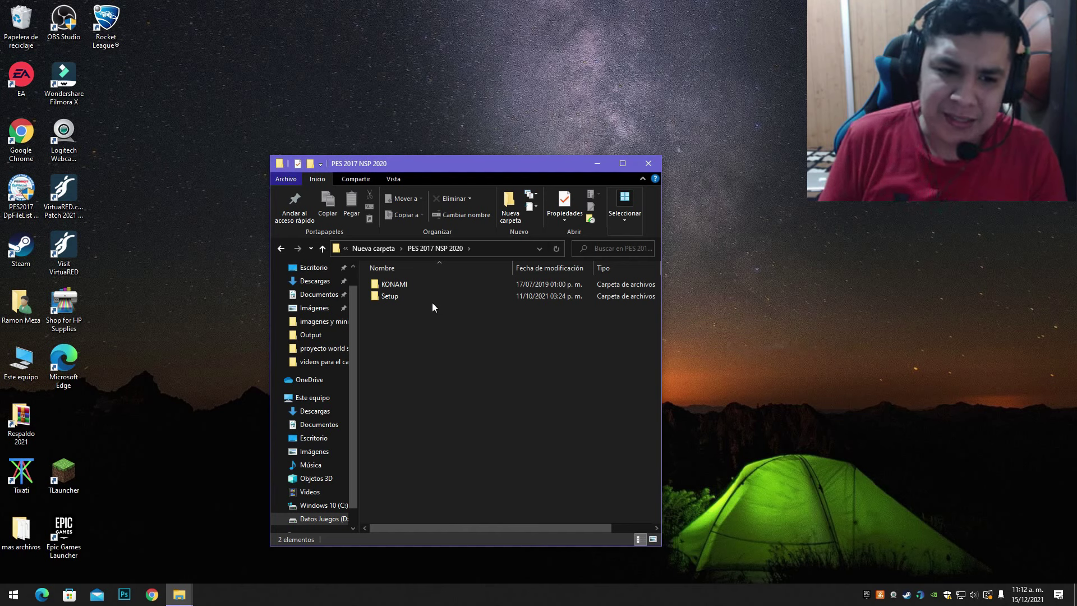
{"action": "left_click", "coordinate": [432, 284]}
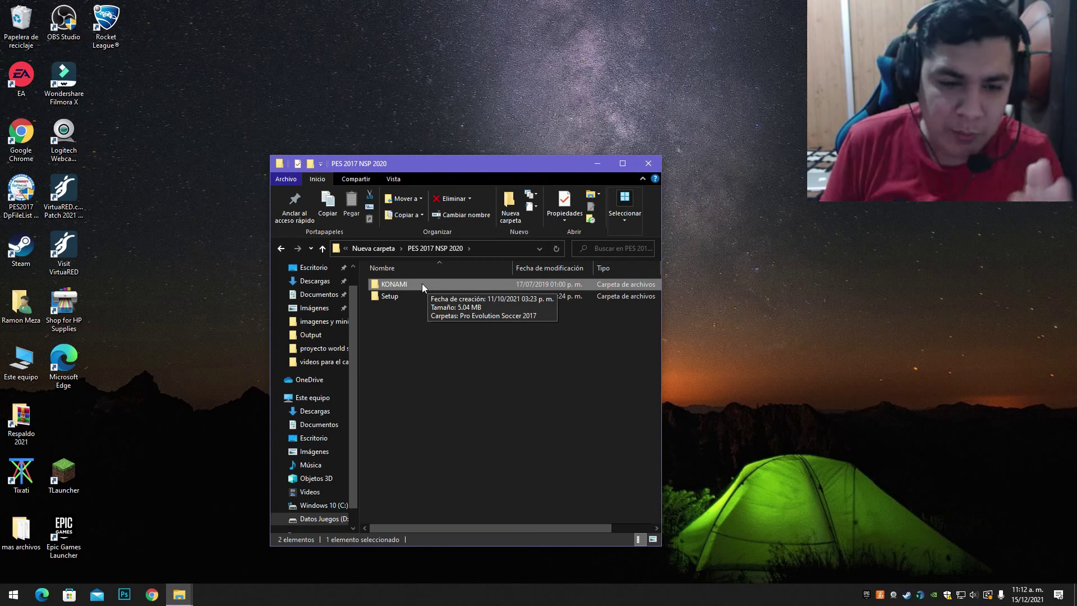
{"action": "left_click", "coordinate": [421, 297]}
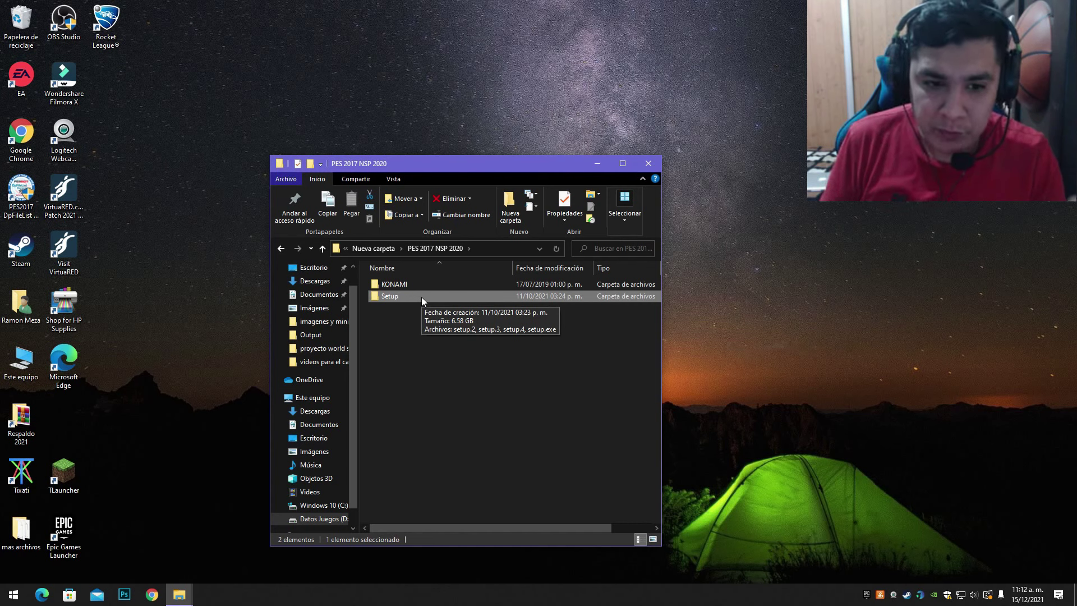
{"action": "double_click", "coordinate": [421, 297]}
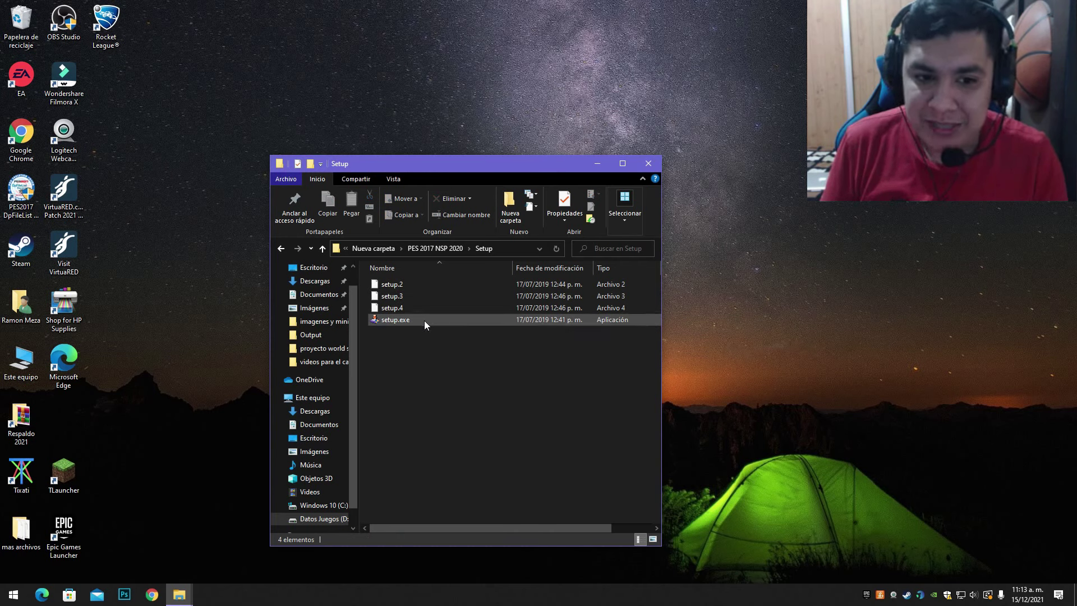
Launch setup.exe and continue past the installer's welcome page to the install location
{"action": "left_click", "coordinate": [424, 321]}
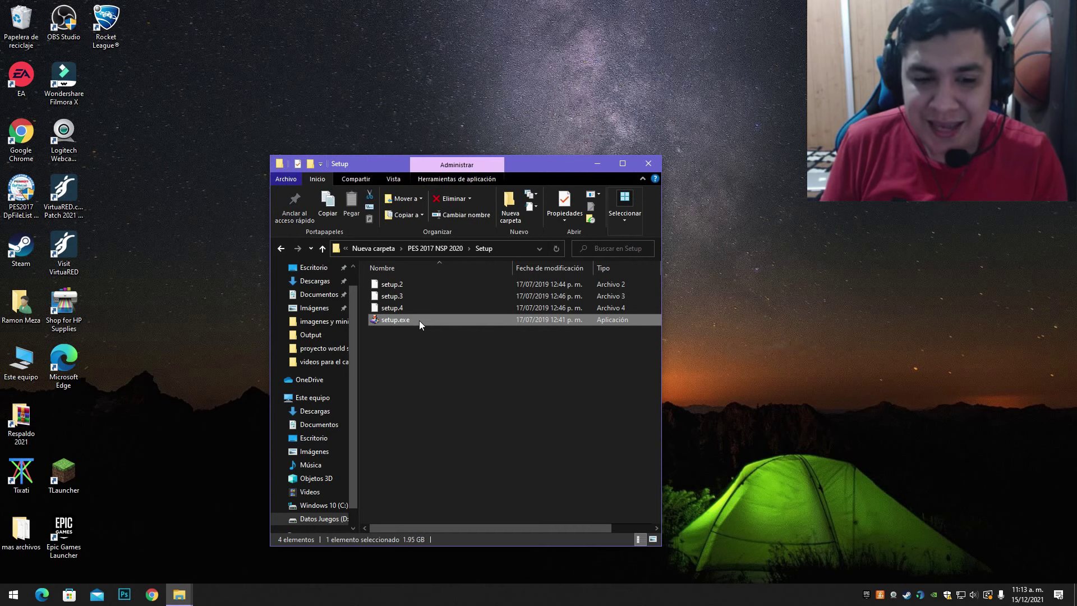
{"action": "right_click", "coordinate": [419, 321]}
{"action": "left_click", "coordinate": [446, 342]}
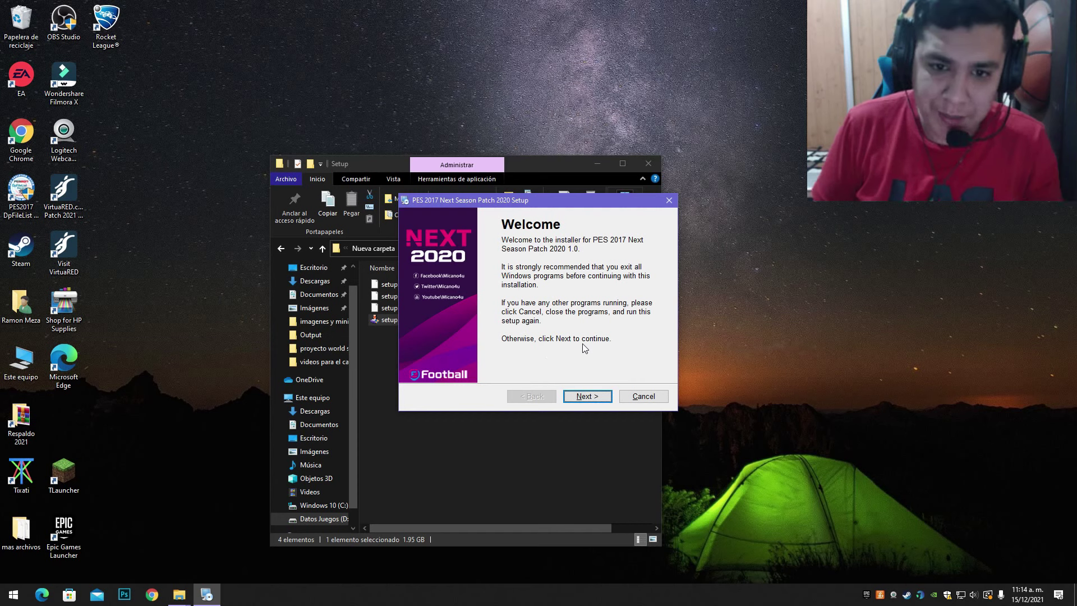
{"action": "left_click", "coordinate": [599, 400]}
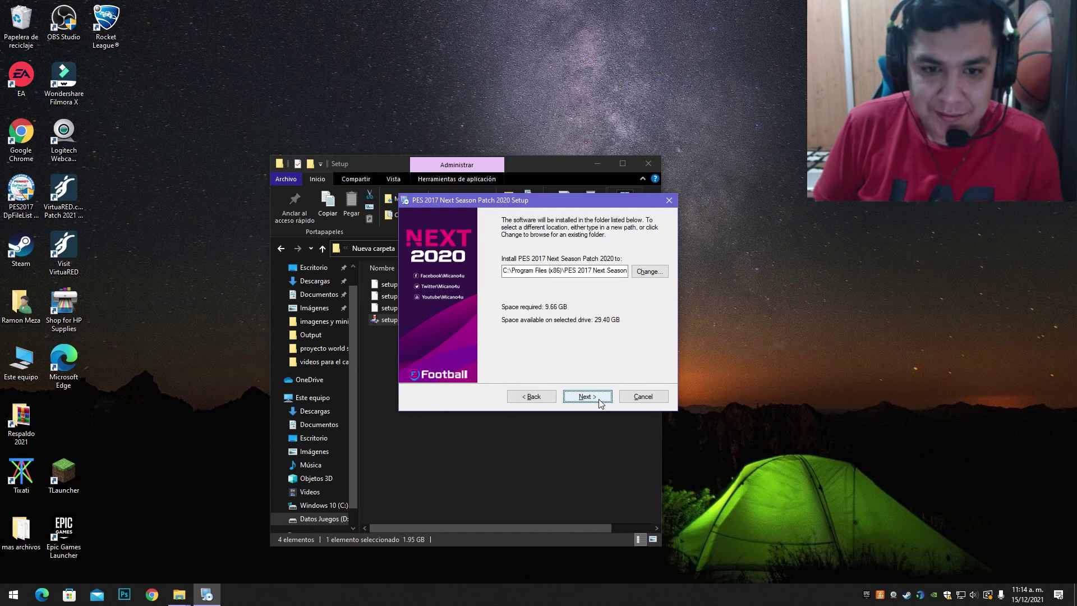
Set the patch's install folder to the Pro Evolution Soccer 2017 folder inside D:\archivos de programa\pes 2017
{"action": "left_click", "coordinate": [649, 271]}
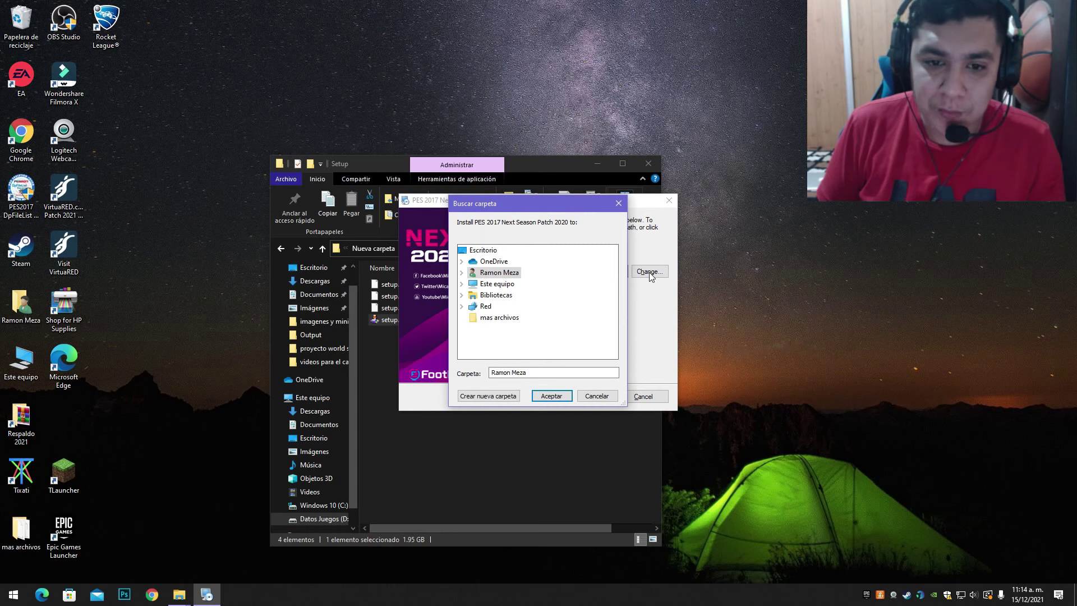
{"action": "left_click", "coordinate": [499, 285]}
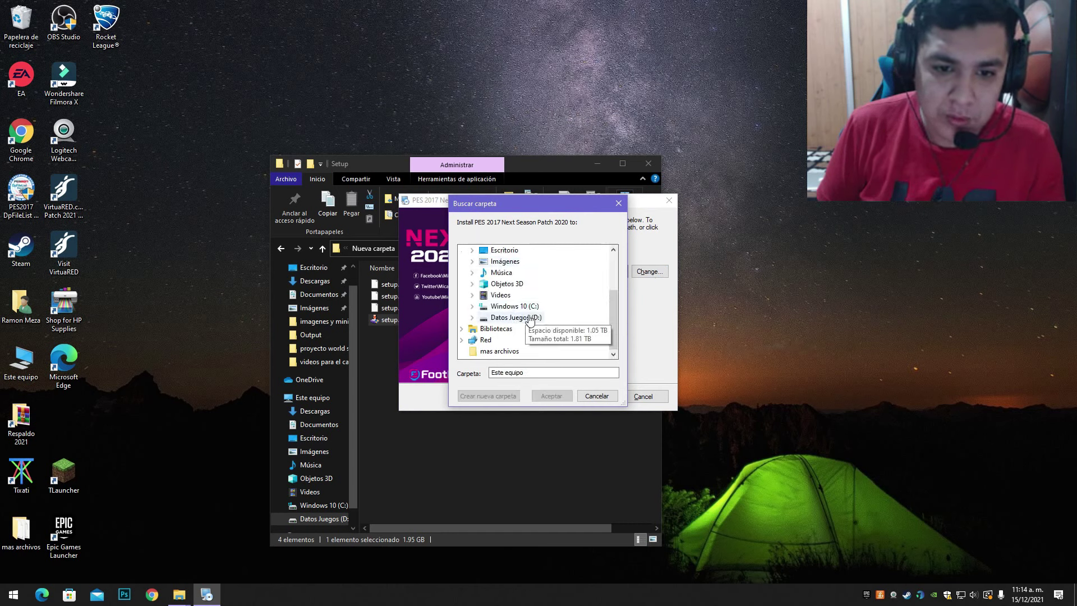
{"action": "double_click", "coordinate": [533, 318]}
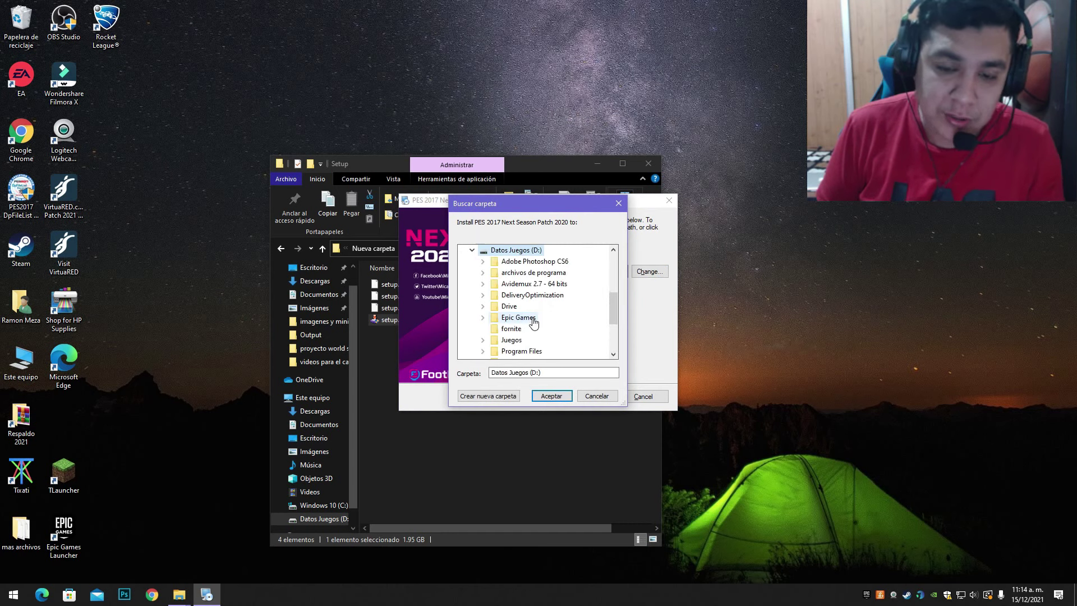
{"action": "double_click", "coordinate": [552, 275]}
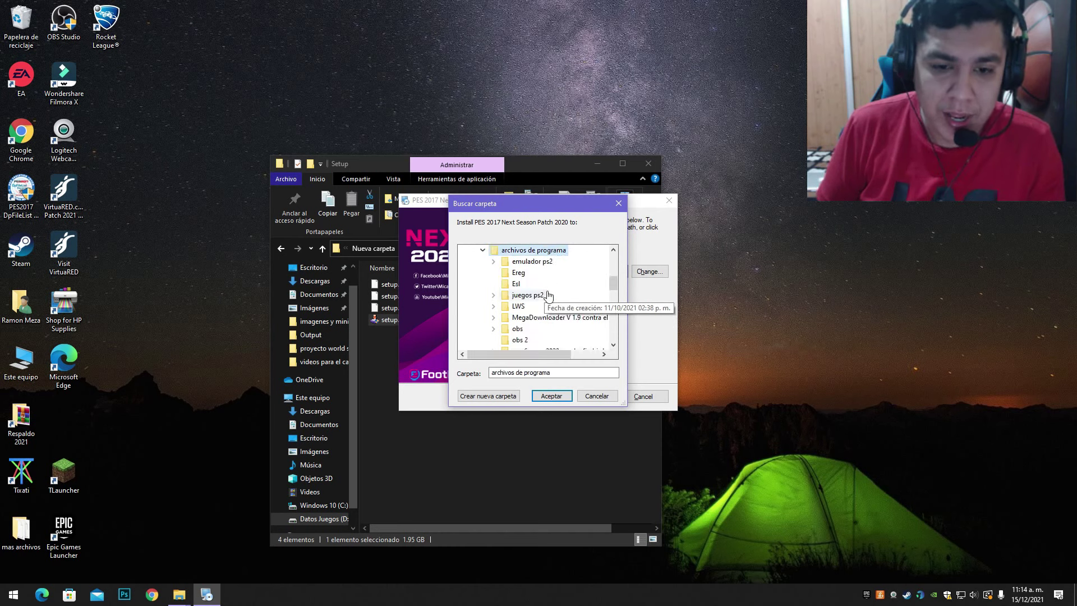
{"action": "scroll", "coordinate": [547, 302], "scroll_direction": "down", "scroll_amount": 6}
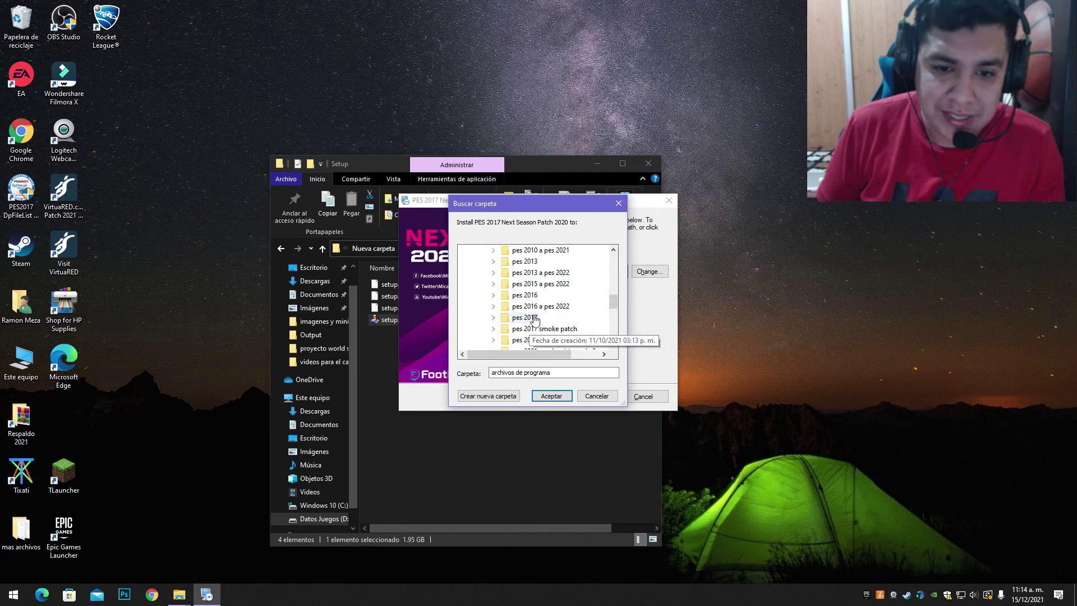
{"action": "double_click", "coordinate": [530, 318]}
{"action": "scroll", "coordinate": [555, 314], "scroll_direction": "down", "scroll_amount": 1}
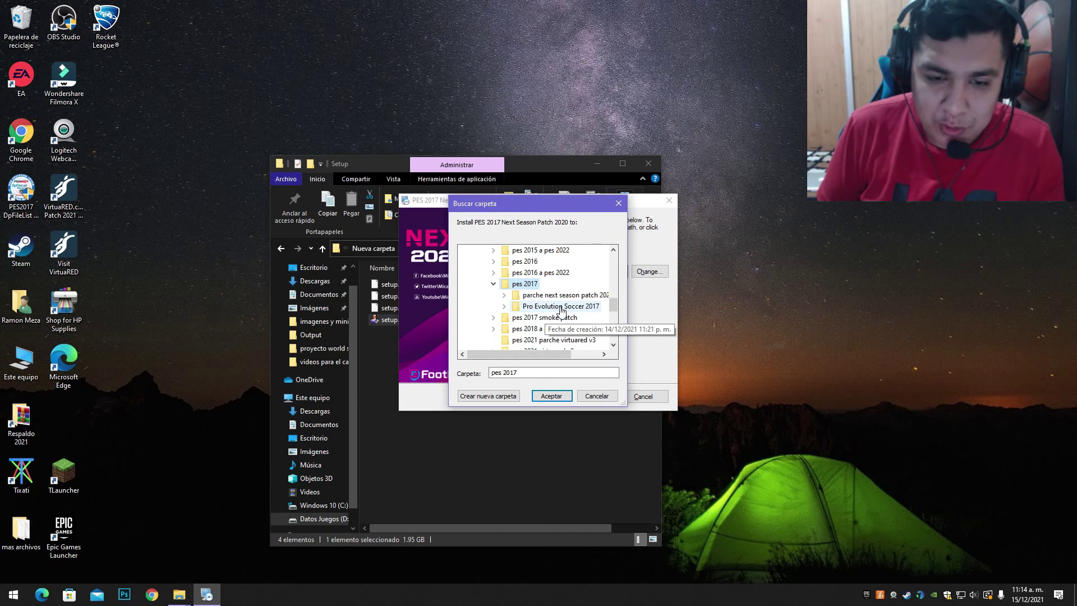
{"action": "double_click", "coordinate": [561, 309]}
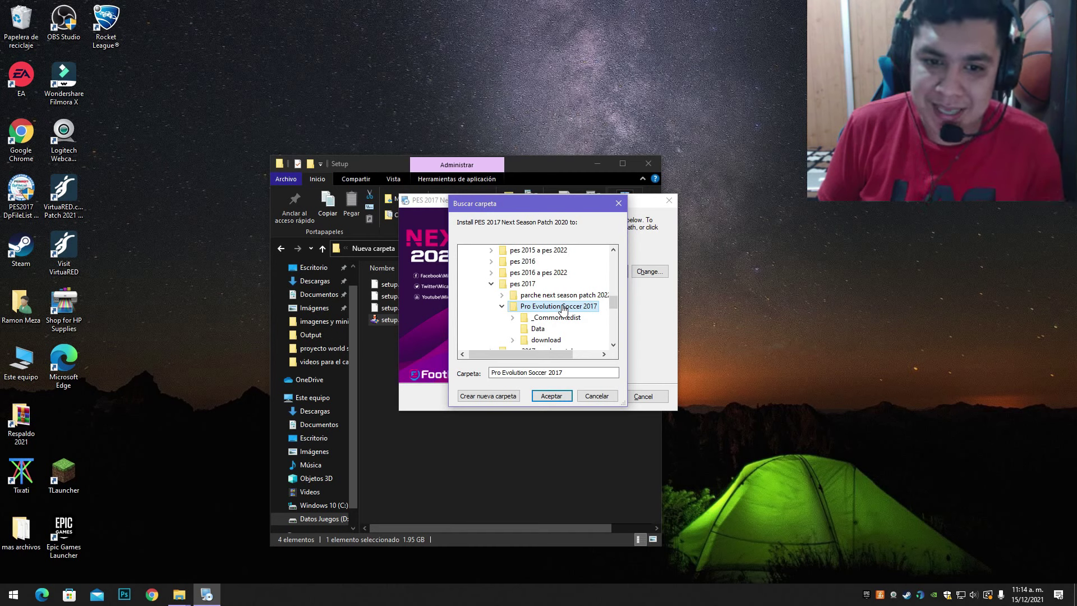
{"action": "left_click", "coordinate": [564, 396]}
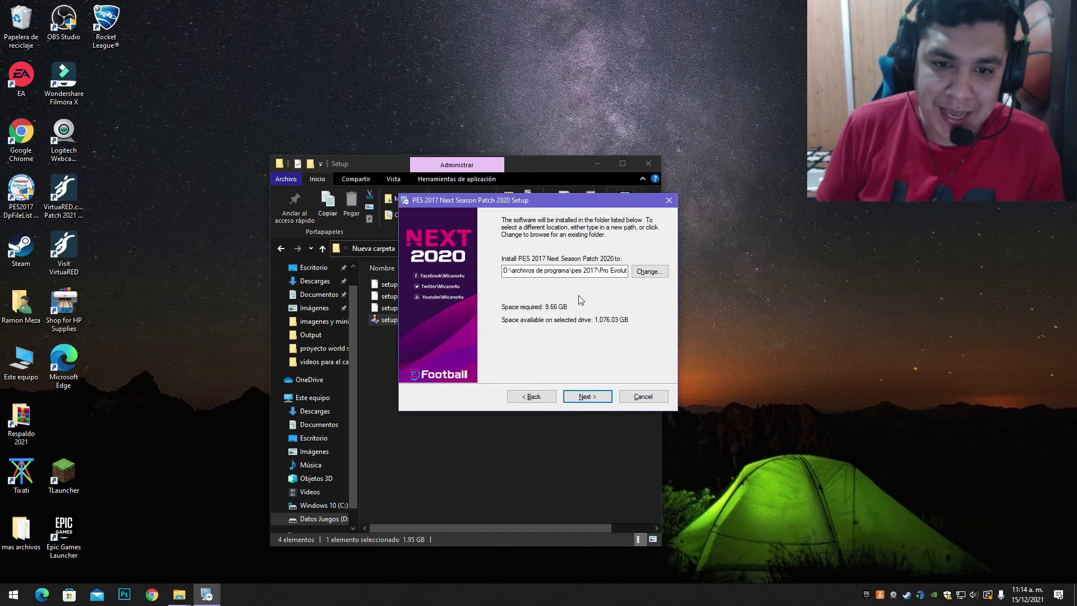
Advance to the installation summary, and abort the setup without installing the patch
{"action": "left_click", "coordinate": [587, 396]}
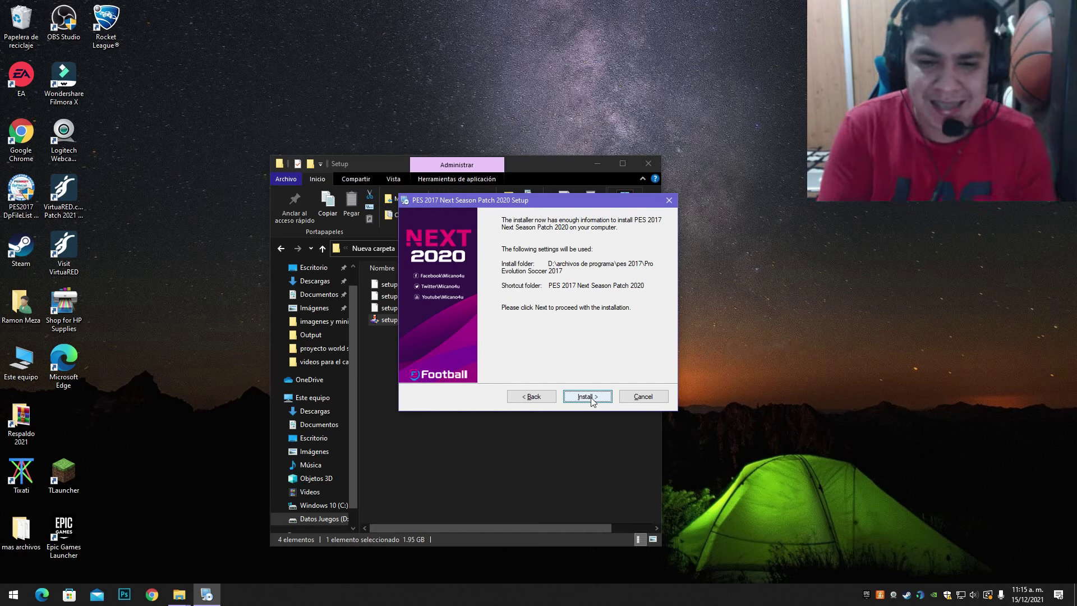
{"action": "left_click", "coordinate": [643, 396]}
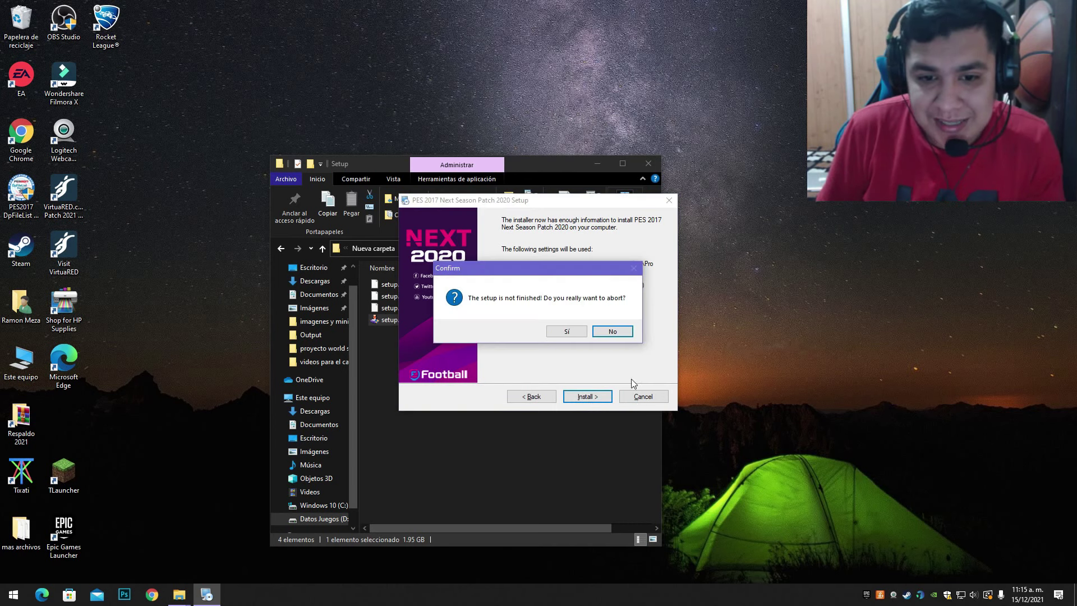
{"action": "left_click", "coordinate": [572, 334]}
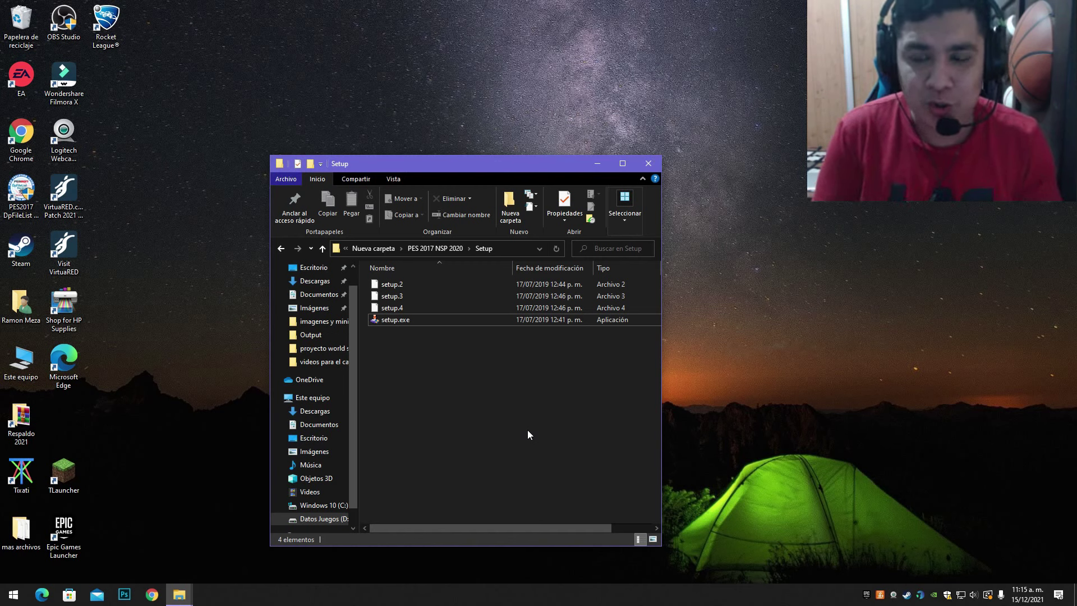
Open the inner PES2017PC DpFileList Generator 1.5 - Setup folder that holds the generator's installer
{"action": "key", "text": "alt+Left"}
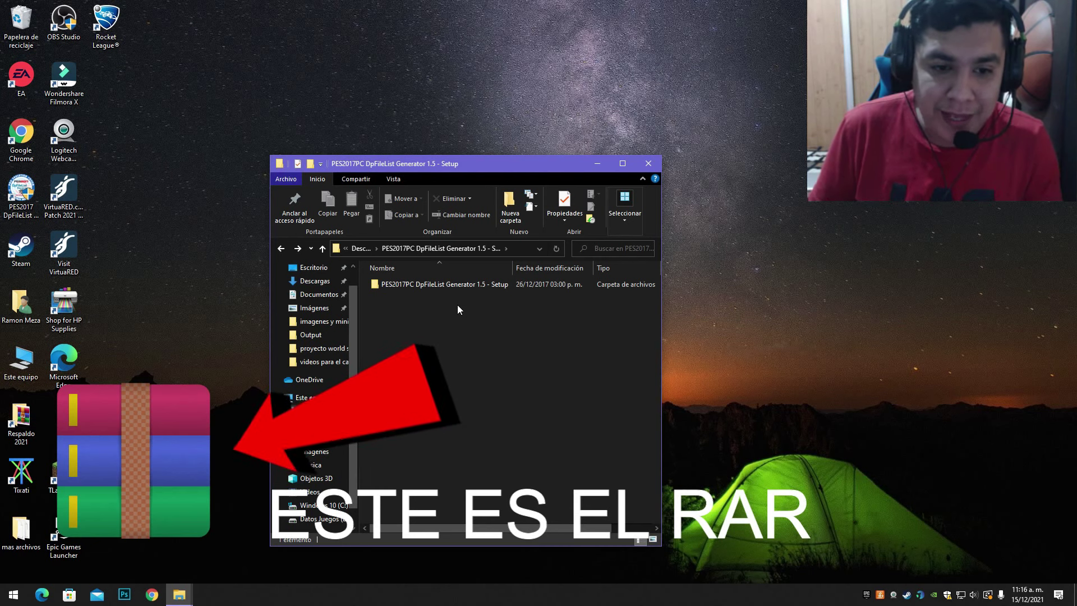
{"action": "right_click", "coordinate": [400, 318]}
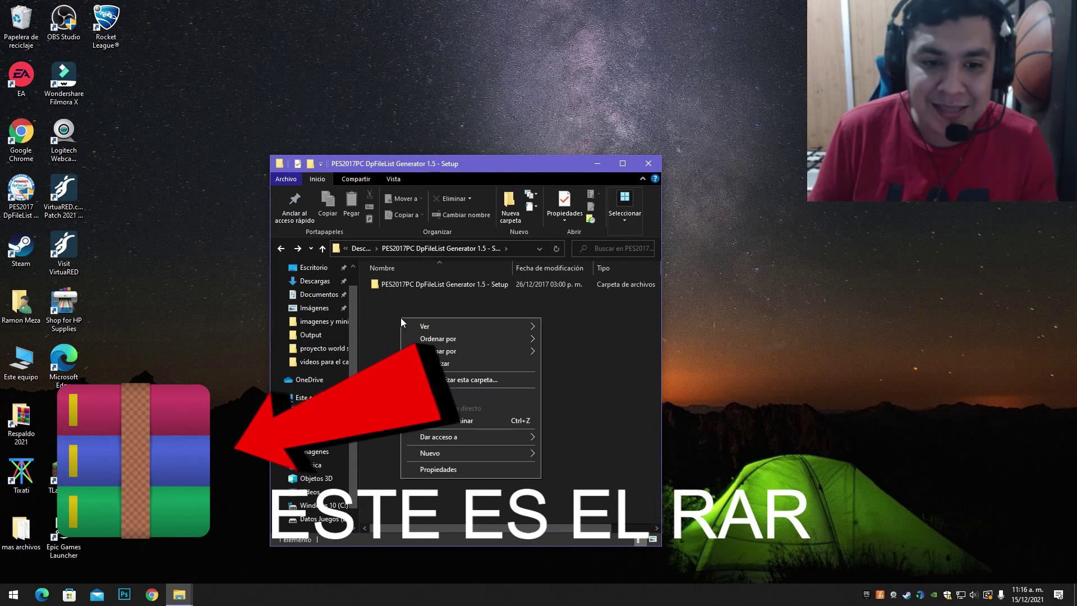
{"action": "left_click", "coordinate": [398, 319]}
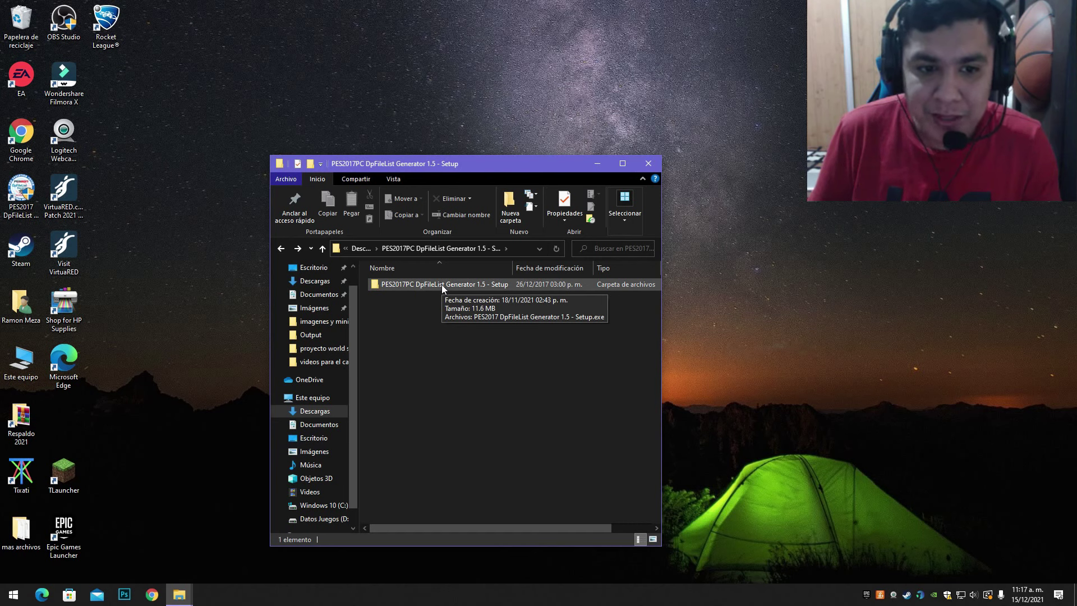
{"action": "left_click", "coordinate": [470, 284]}
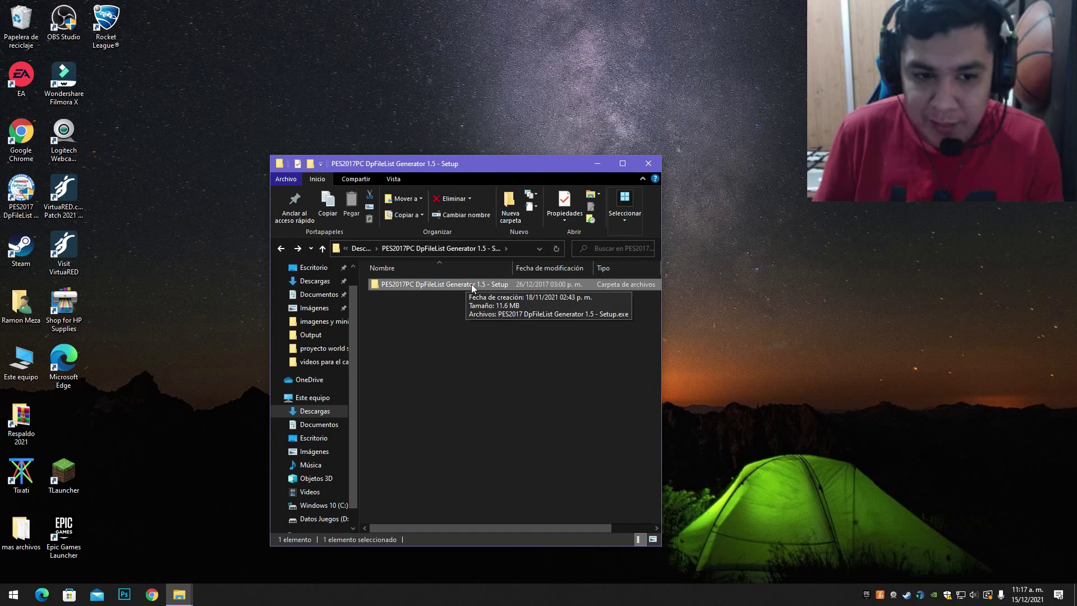
{"action": "double_click", "coordinate": [471, 284]}
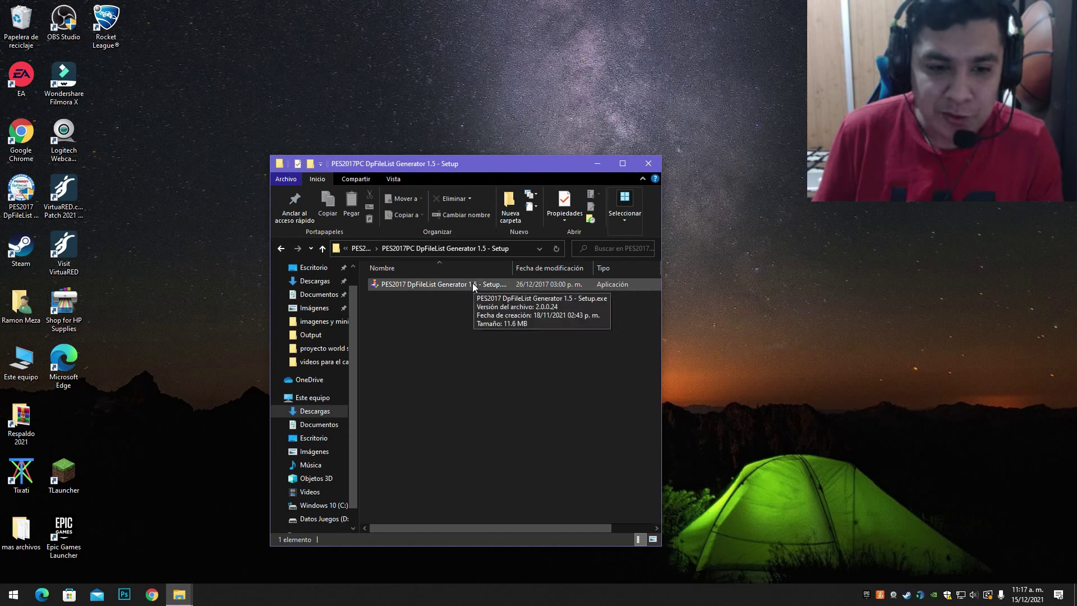
Run PES2017 DpFileList Generator 1.5 - Setup.exe as administrator and continue past its welcome page to the install directory
{"action": "right_click", "coordinate": [420, 284]}
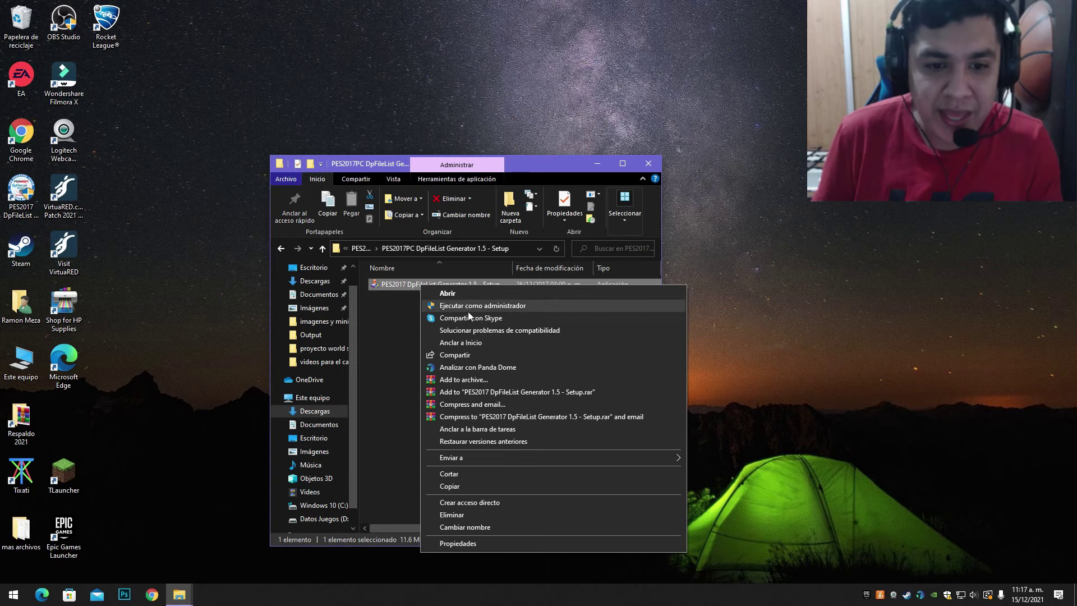
{"action": "left_click", "coordinate": [468, 307]}
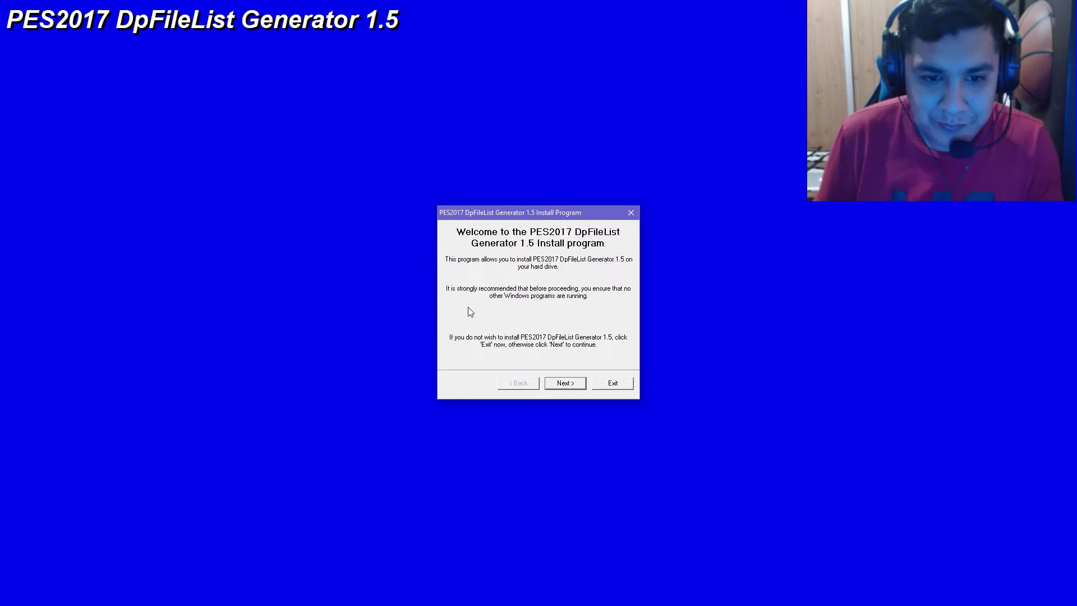
{"action": "left_click", "coordinate": [566, 383]}
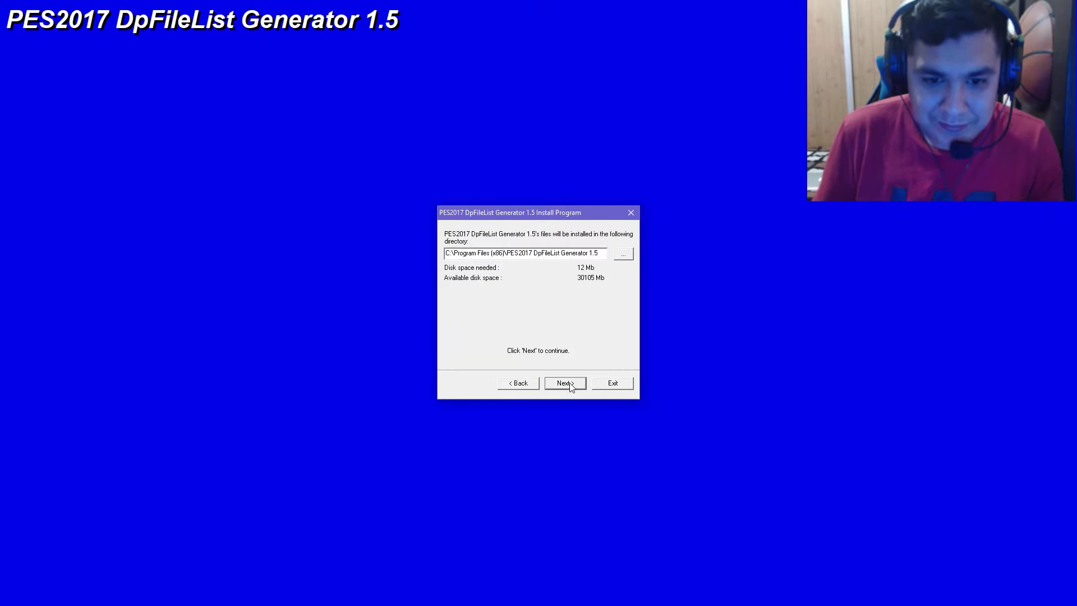
Set the generator's install directory to the download folder of Pro Evolution Soccer 2017 inside D:\archivos de programa\pes 2017
{"action": "left_click", "coordinate": [625, 255]}
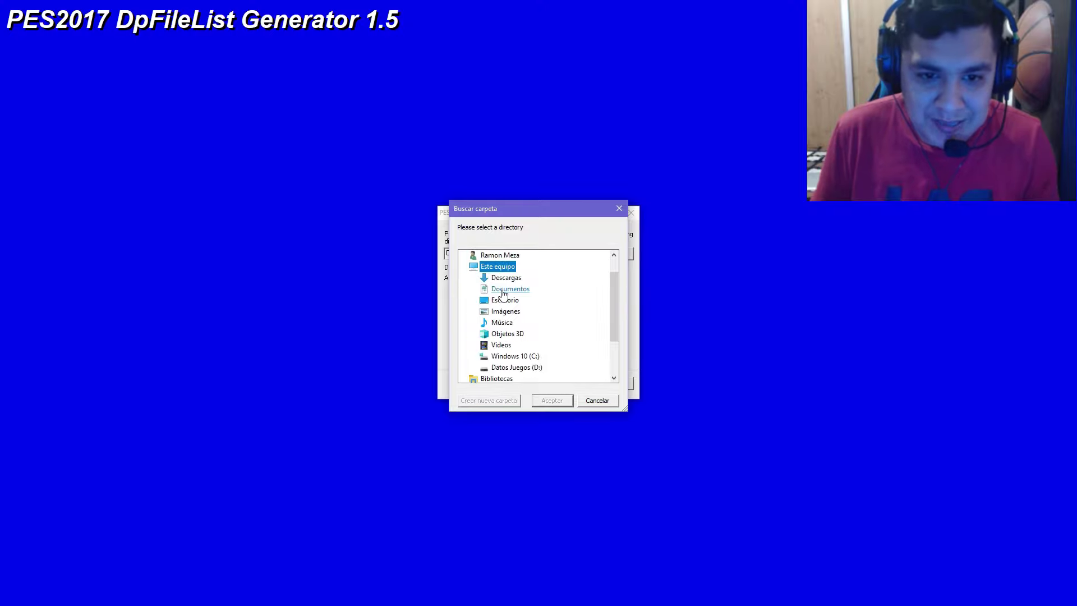
{"action": "scroll", "coordinate": [529, 342], "scroll_direction": "down", "scroll_amount": 1}
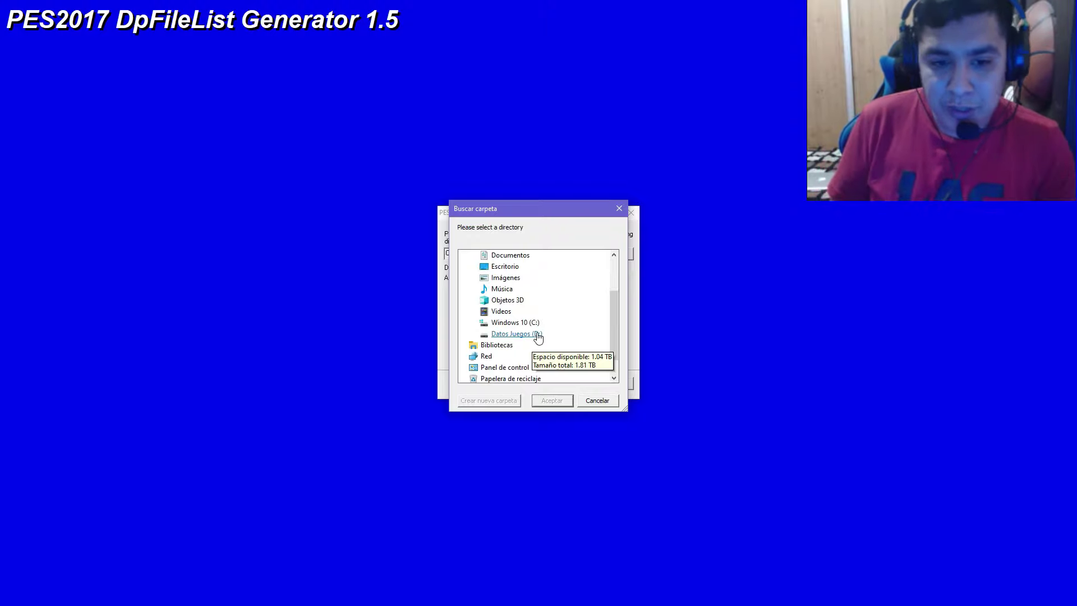
{"action": "double_click", "coordinate": [537, 334]}
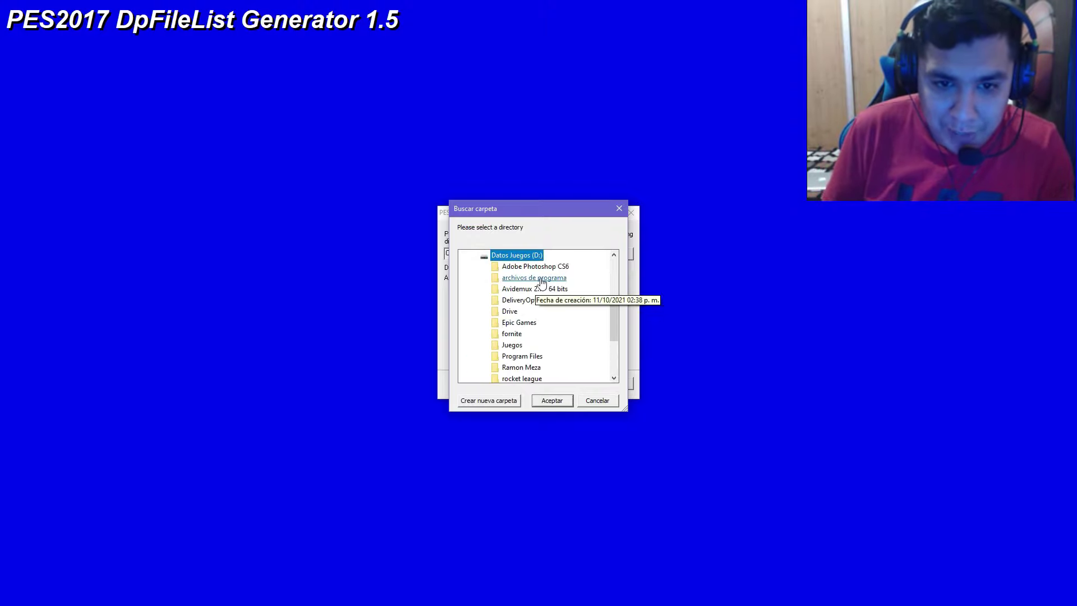
{"action": "scroll", "coordinate": [541, 282], "scroll_direction": "down", "scroll_amount": 6}
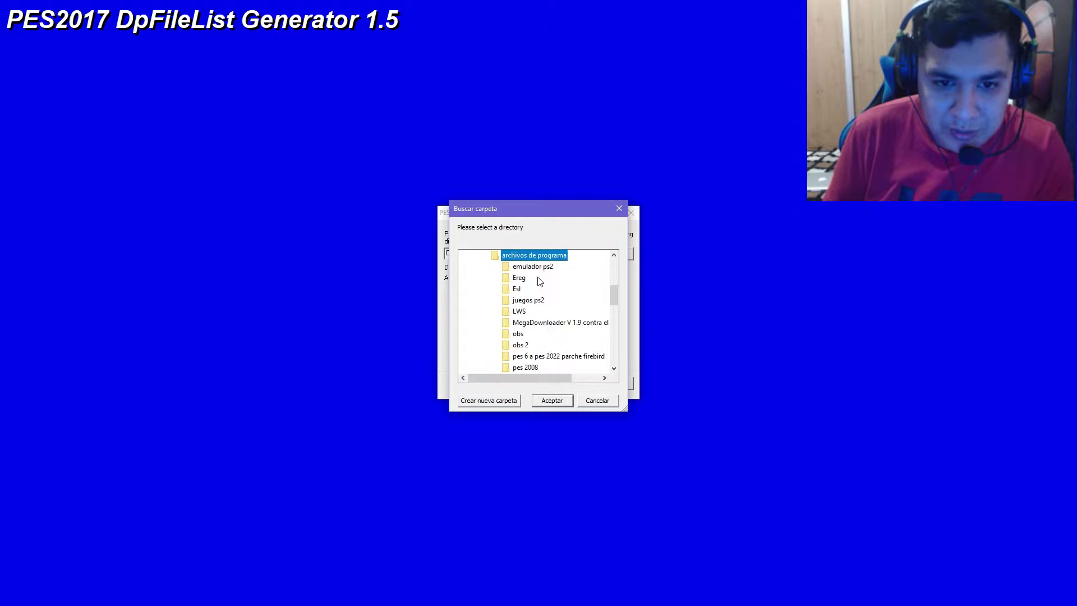
{"action": "double_click", "coordinate": [525, 356]}
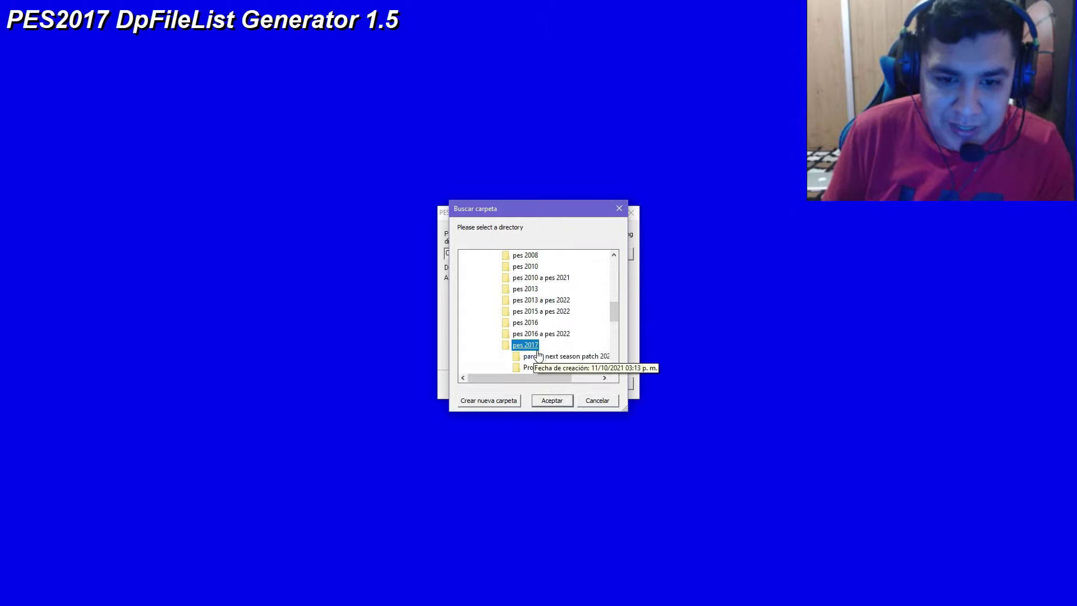
{"action": "scroll", "coordinate": [547, 309], "scroll_direction": "down", "scroll_amount": 2}
{"action": "double_click", "coordinate": [563, 300]}
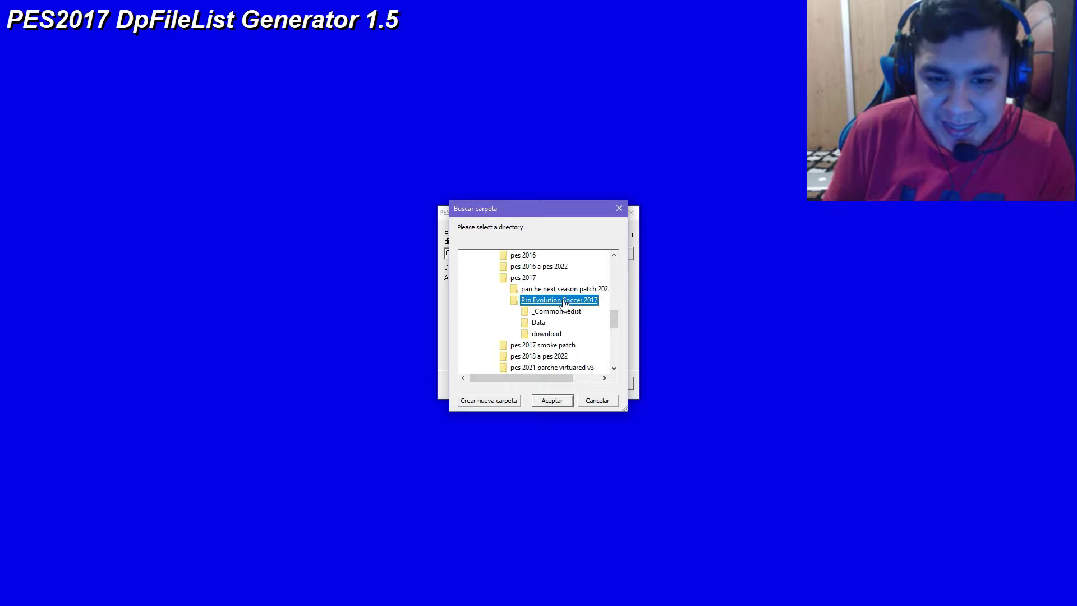
{"action": "left_click", "coordinate": [547, 333]}
{"action": "scroll", "coordinate": [557, 337], "scroll_direction": "up", "scroll_amount": 1}
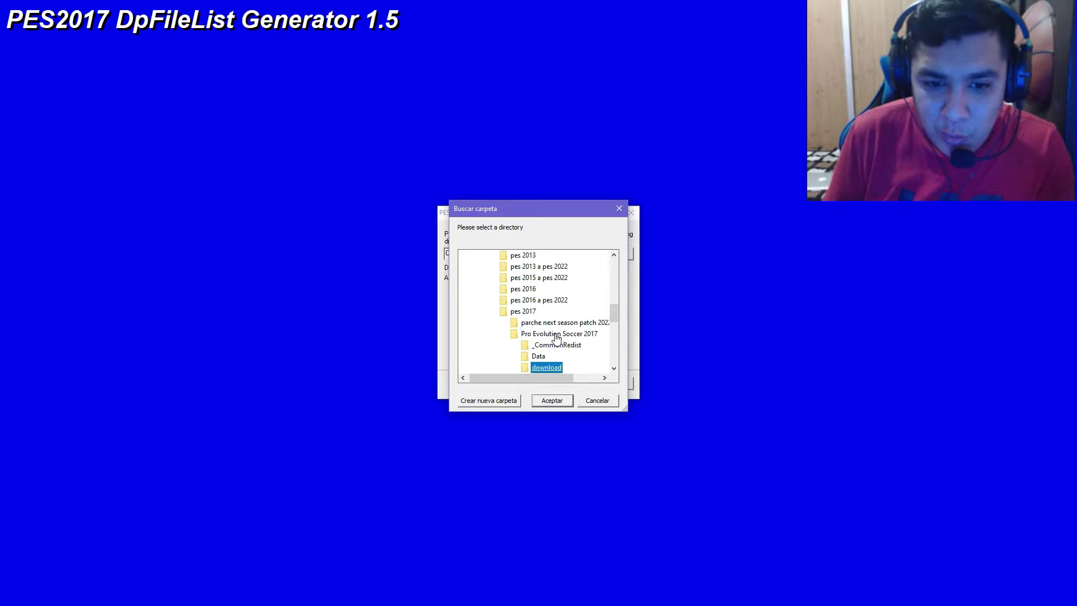
{"action": "scroll", "coordinate": [557, 338], "scroll_direction": "down", "scroll_amount": 2}
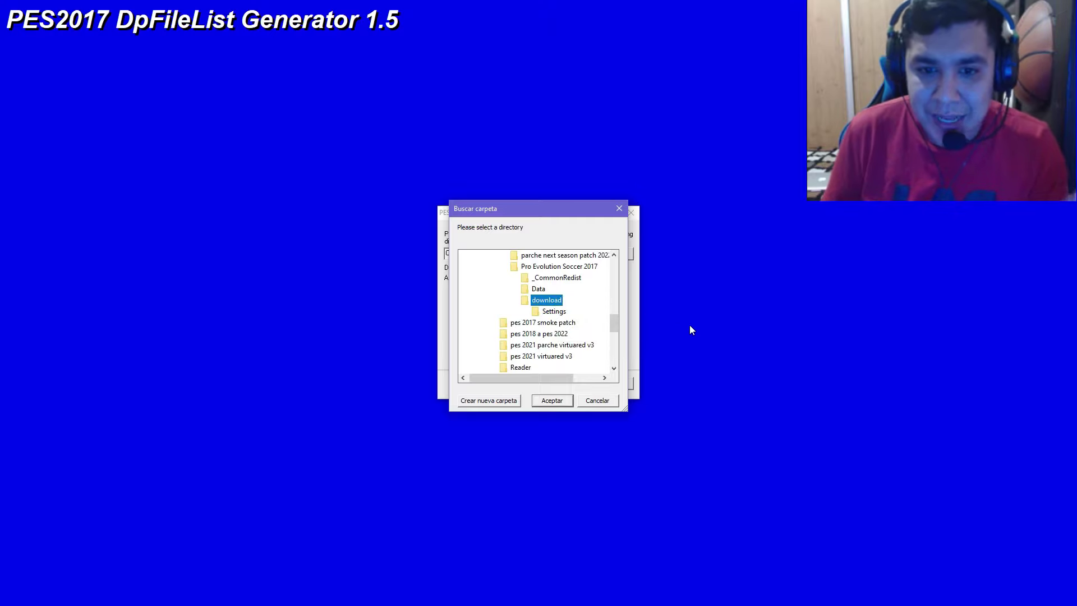
{"action": "left_click", "coordinate": [556, 401]}
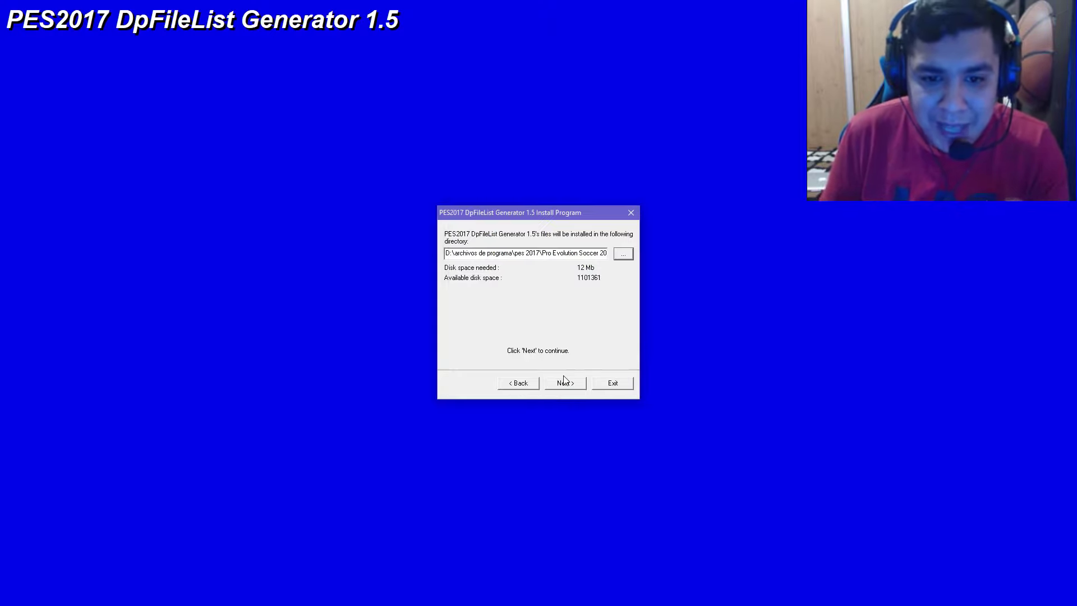
Advance to the generator's installation summary, and exit the setup without installing it
{"action": "left_click", "coordinate": [565, 382]}
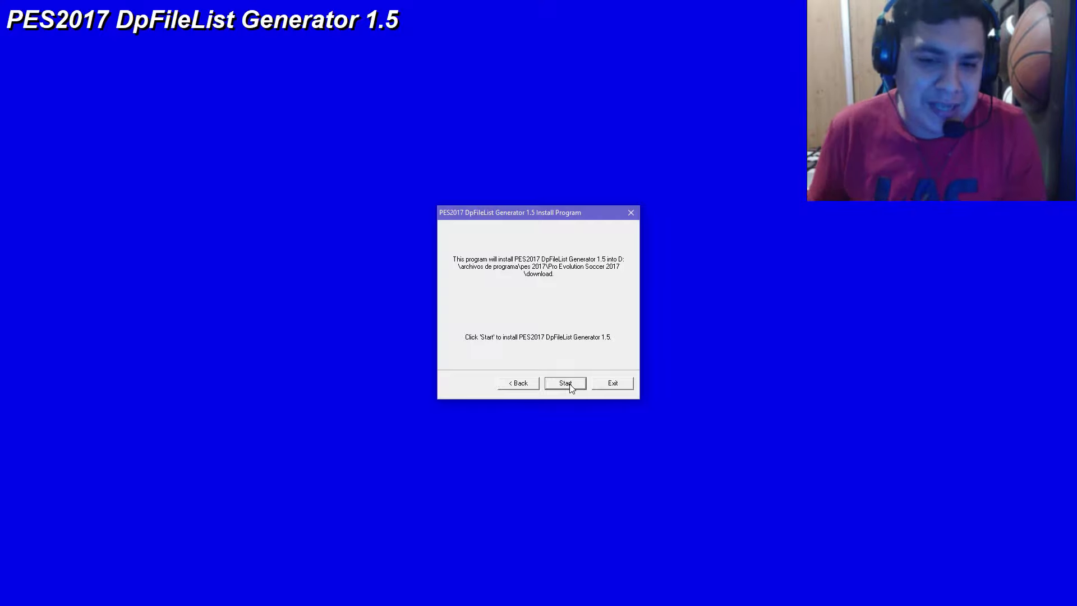
{"action": "left_click", "coordinate": [610, 385]}
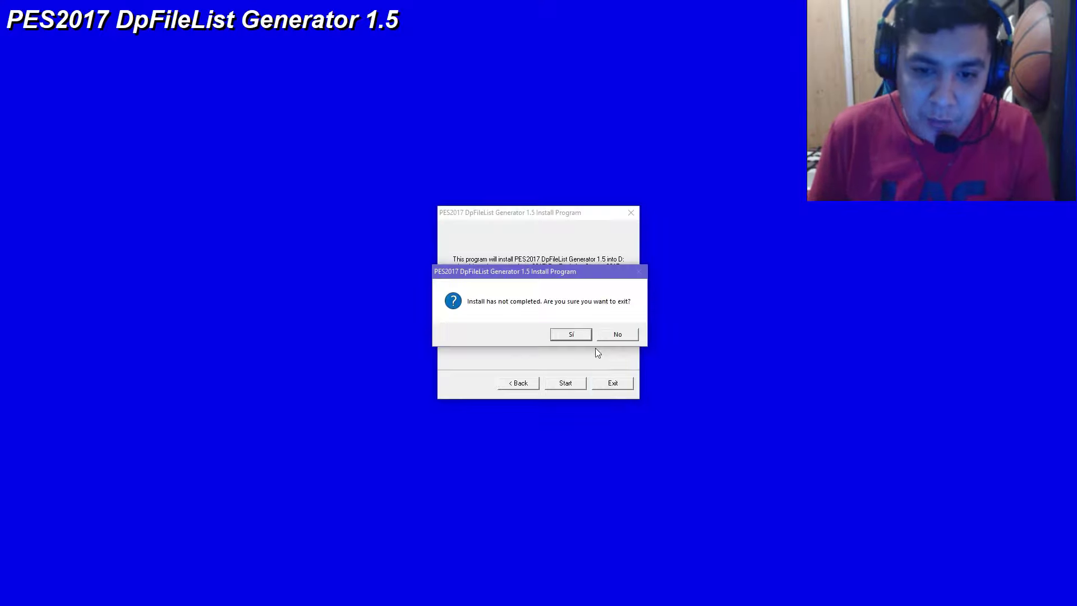
{"action": "left_click", "coordinate": [584, 338]}
{"action": "left_click", "coordinate": [608, 337]}
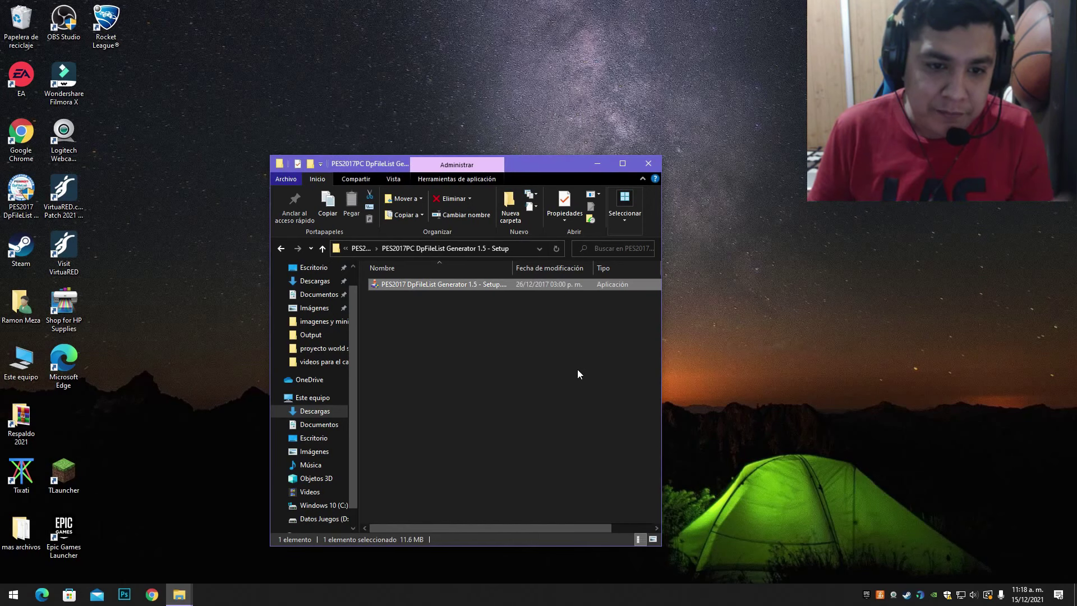
{"action": "left_click", "coordinate": [567, 372]}
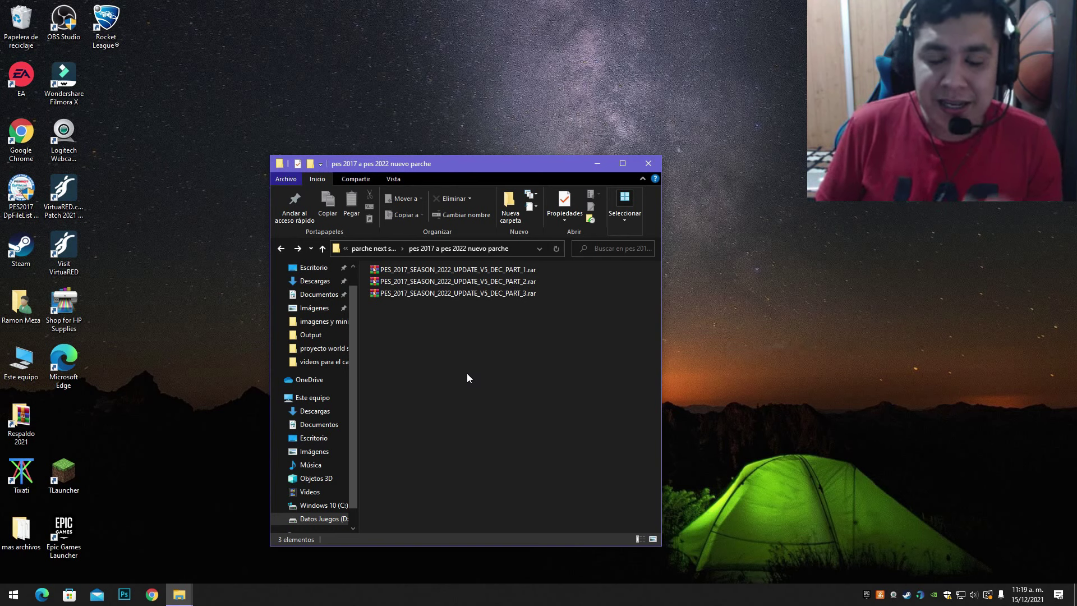
Extract the three PES_2017_SEASON_2022_UPDATE_V5_DEC archives, parts 1 to 3, into the current pes 2017 a pes 2022 nuevo parche folder
{"action": "left_click", "coordinate": [456, 270]}
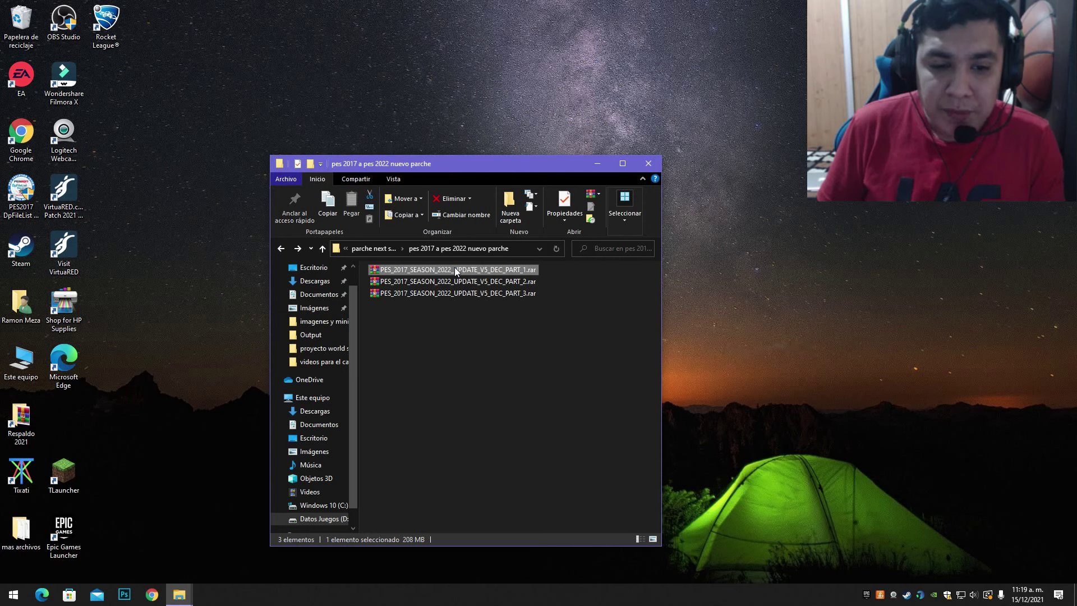
{"action": "right_click", "coordinate": [455, 270]}
{"action": "left_click", "coordinate": [500, 327]}
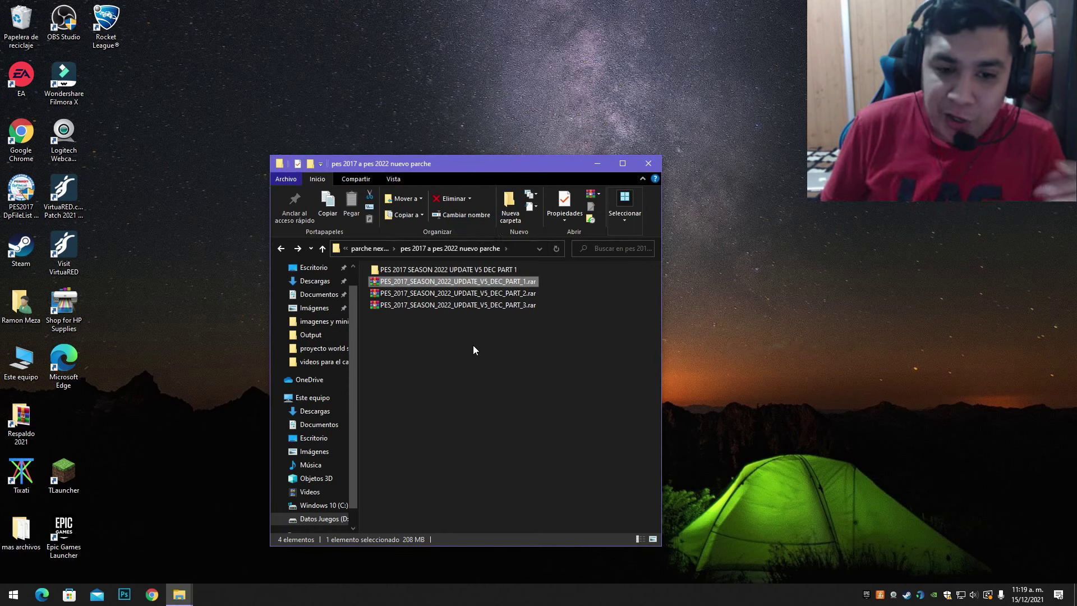
{"action": "right_click", "coordinate": [479, 292]}
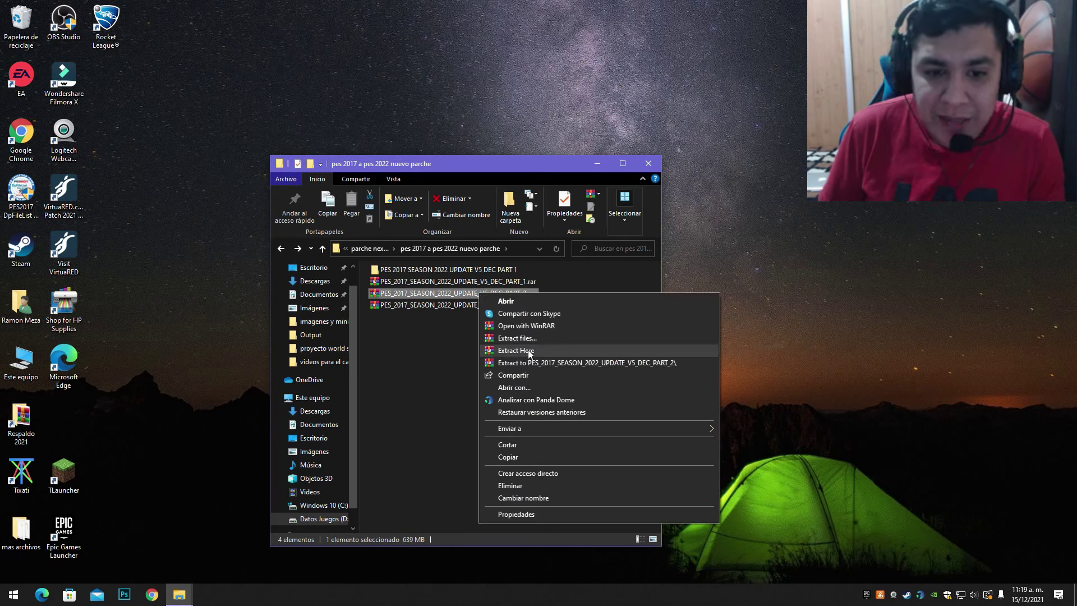
{"action": "left_click", "coordinate": [527, 350]}
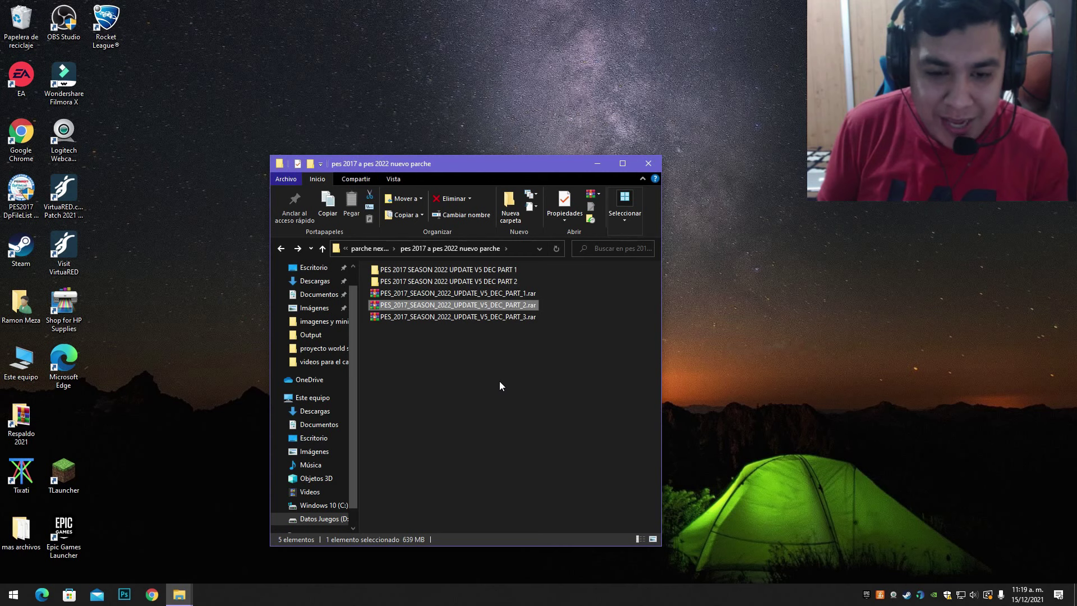
{"action": "left_click", "coordinate": [516, 317]}
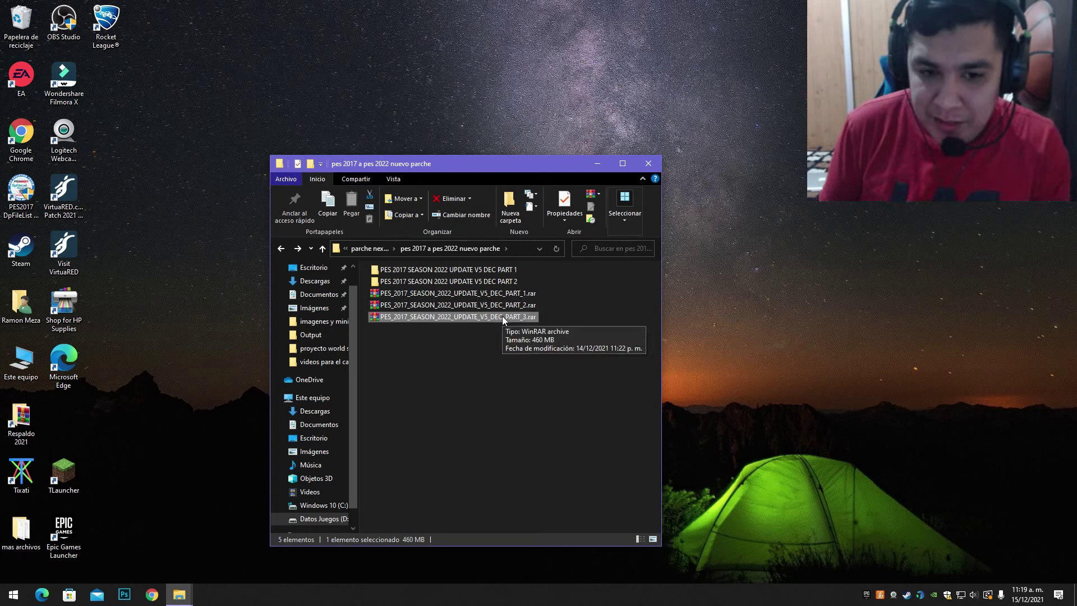
{"action": "right_click", "coordinate": [502, 315]}
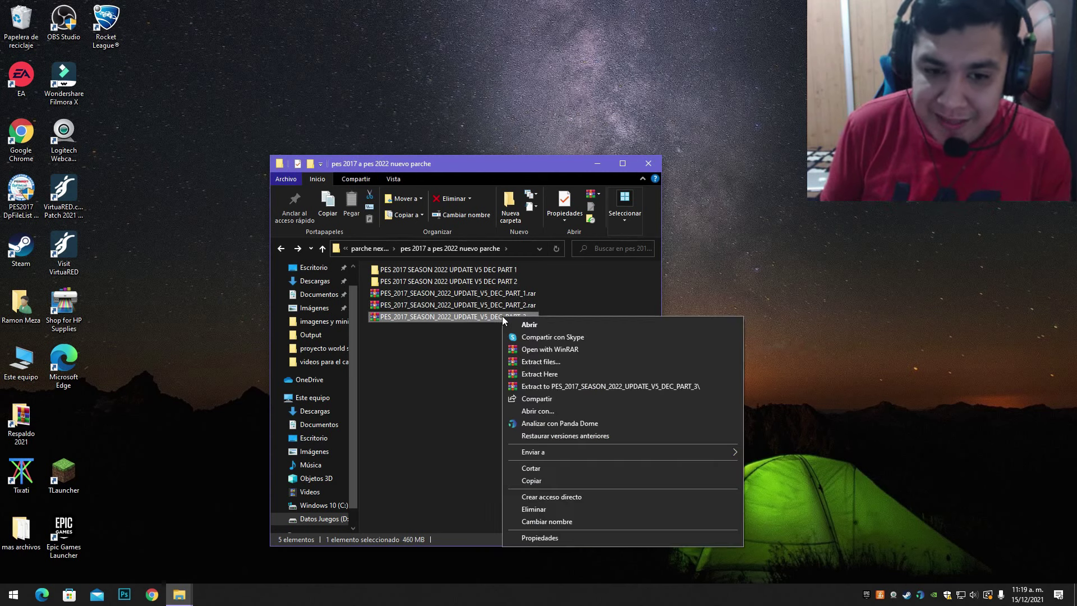
{"action": "left_click", "coordinate": [540, 374]}
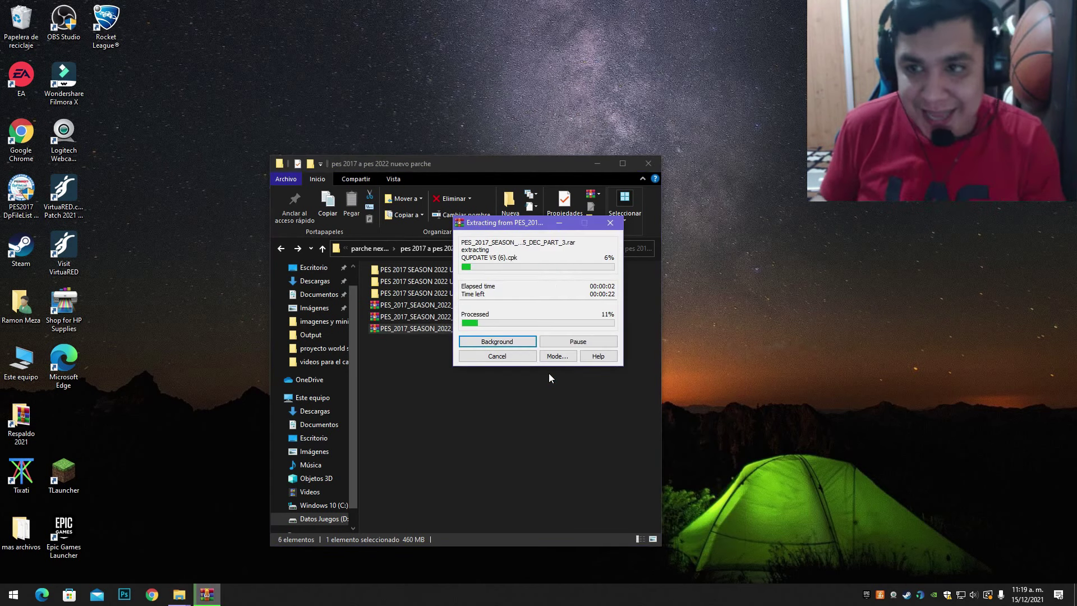
{"action": "left_click", "coordinate": [554, 371]}
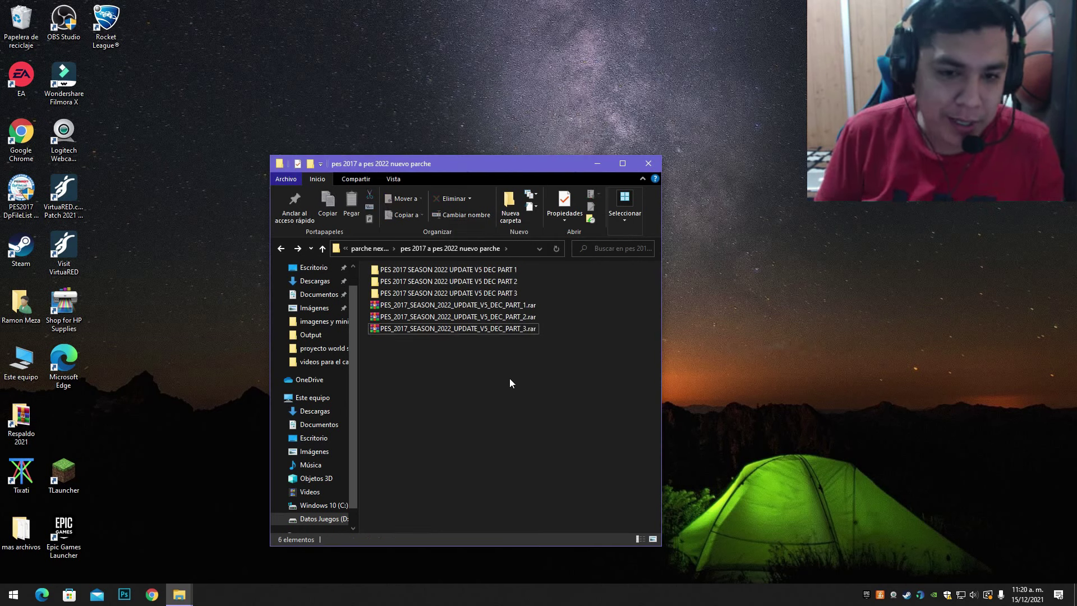
Open the extracted PES 2017 SEASON 2022 UPDATE V5 DEC PART 1 folder and copy QUPDATE V5 (1).cpk and QUPDATE V5 (2).cpk
{"action": "left_click", "coordinate": [483, 272]}
{"action": "double_click", "coordinate": [496, 270]}
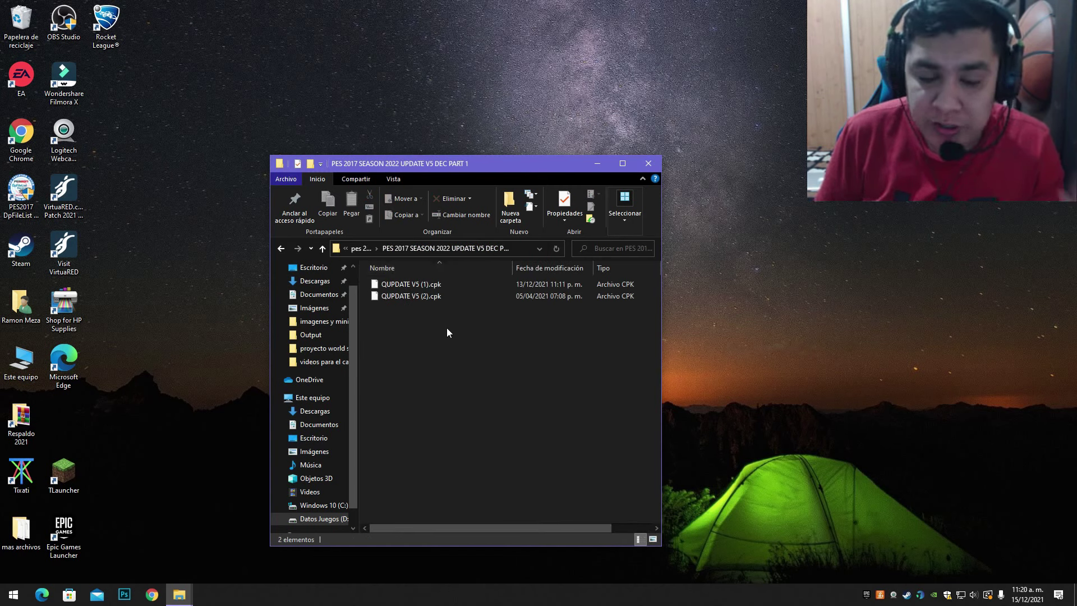
{"action": "left_click_drag", "start_coordinate": [446, 324], "coordinate": [418, 285]}
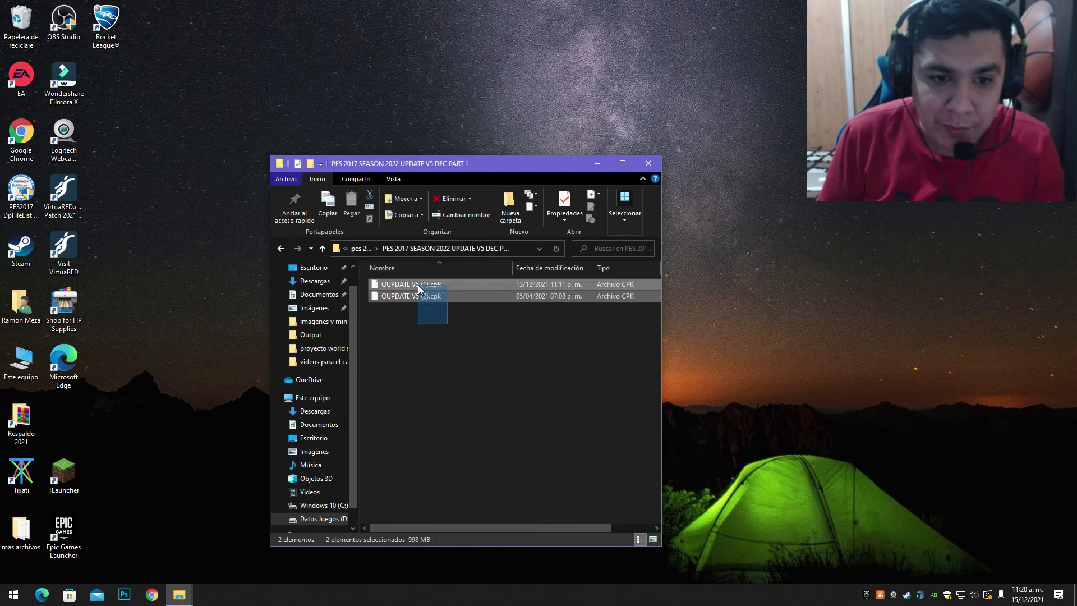
{"action": "right_click", "coordinate": [419, 285]}
{"action": "left_click", "coordinate": [462, 403]}
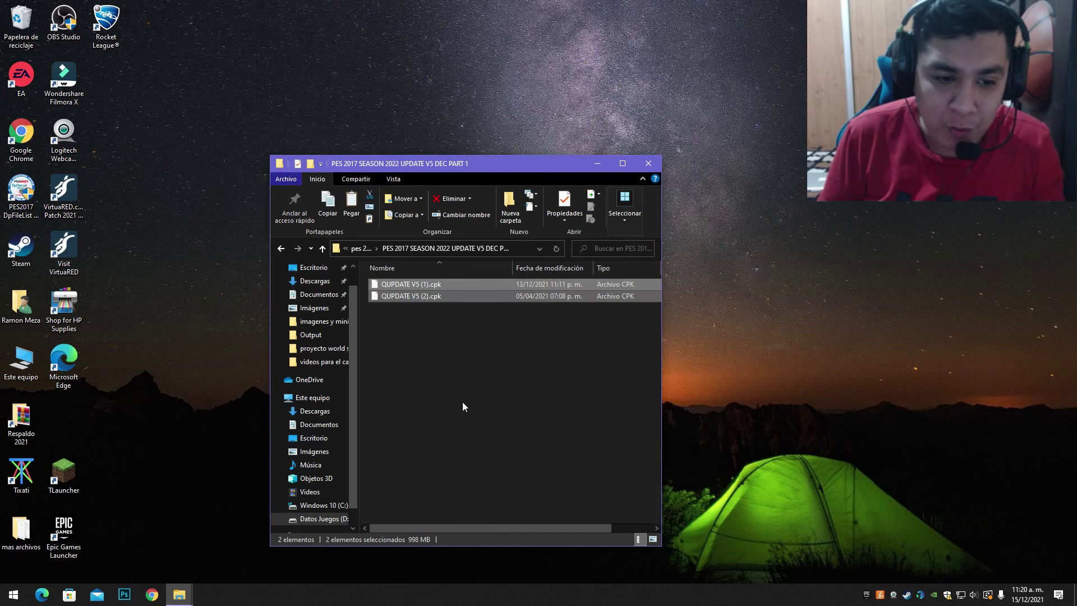
{"action": "left_click", "coordinate": [462, 402]}
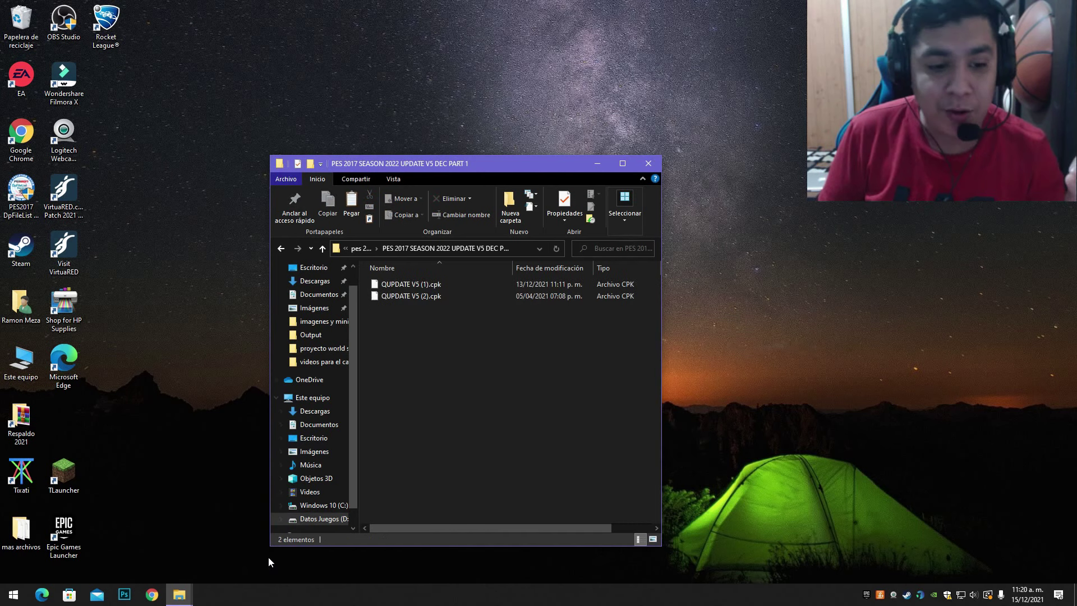
Switch to the Pro Evolution Soccer 2017 folder window and open its download subfolder
{"action": "left_click", "coordinate": [179, 593]}
{"action": "left_click", "coordinate": [152, 508]}
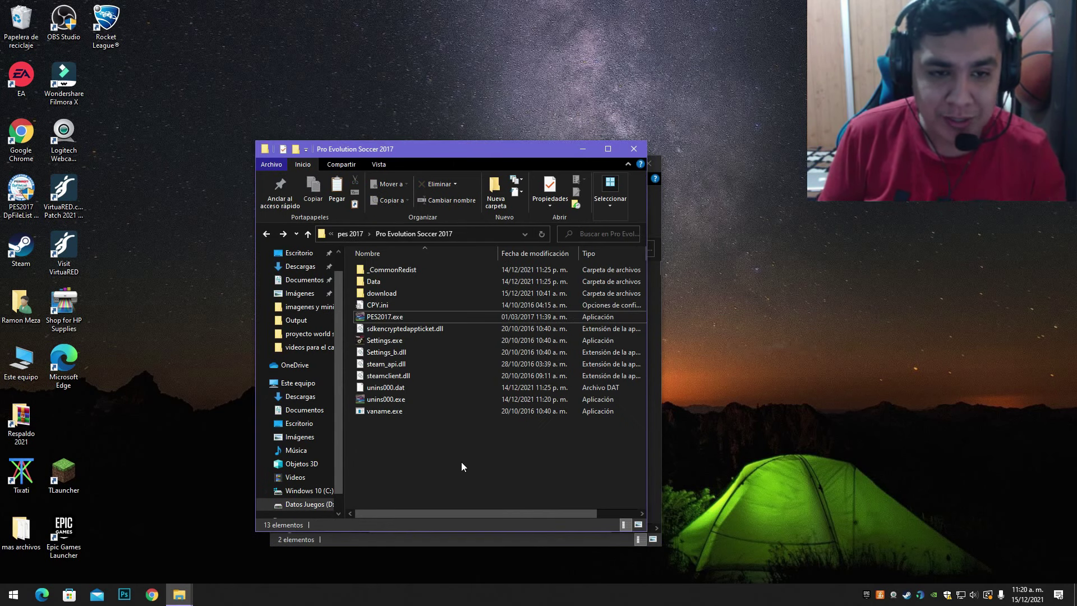
{"action": "left_click", "coordinate": [426, 294]}
{"action": "double_click", "coordinate": [427, 293]}
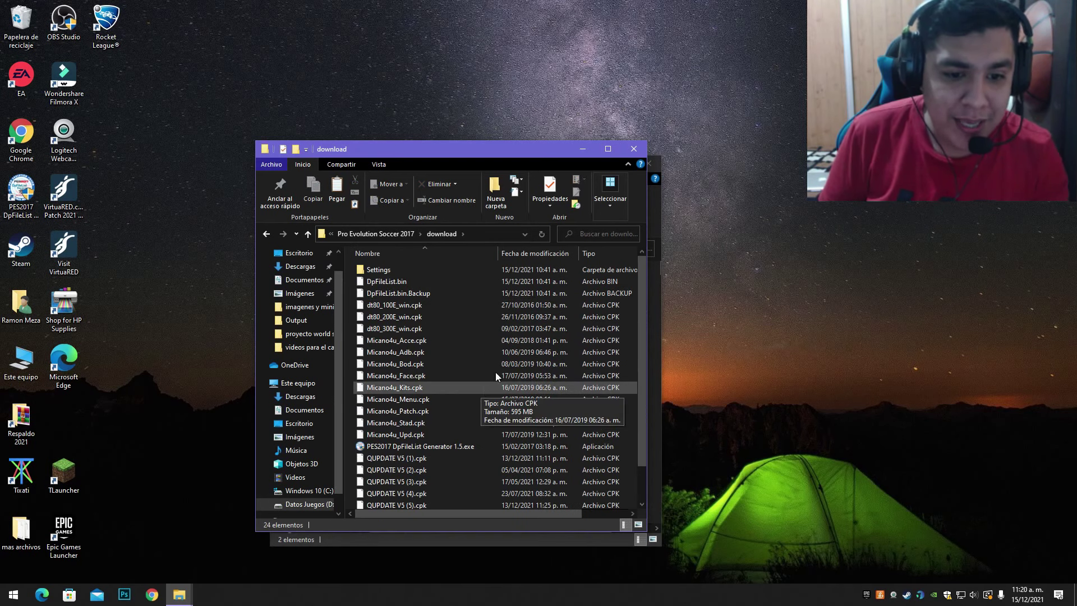
Paste QUPDATE V5 (1).cpk and QUPDATE V5 (2).cpk into the game's download folder, replacing the existing files
{"action": "left_click", "coordinate": [608, 149]}
{"action": "right_click", "coordinate": [504, 336]}
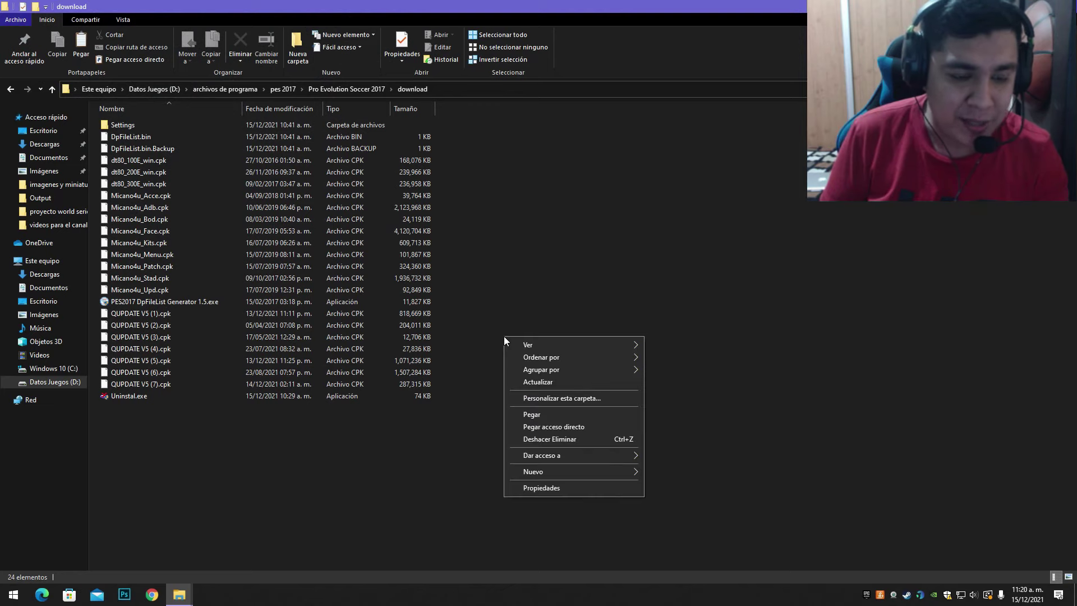
{"action": "left_click", "coordinate": [560, 414]}
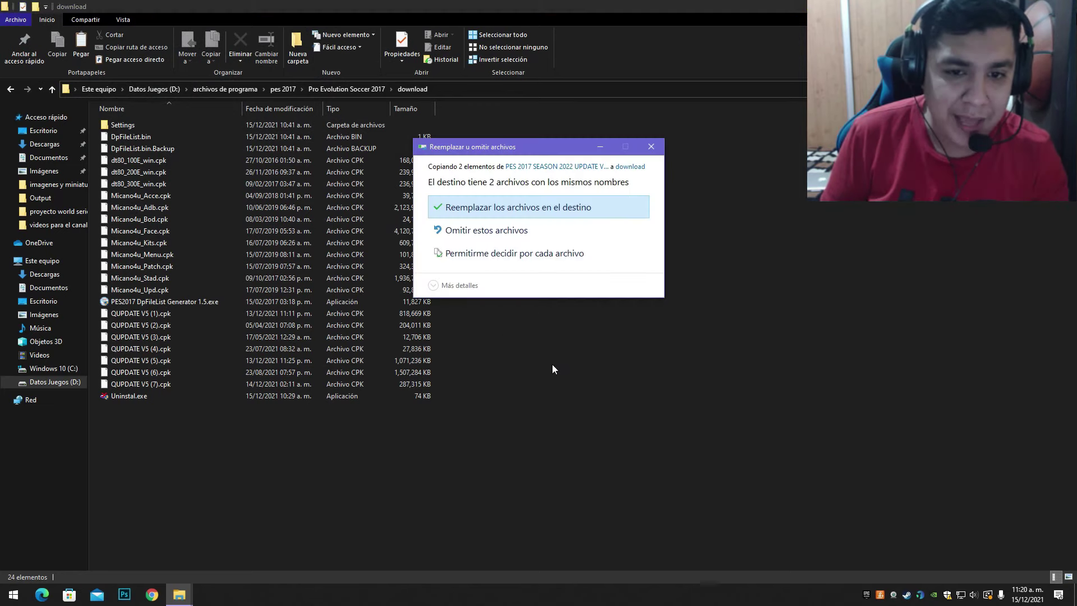
{"action": "left_click", "coordinate": [566, 215]}
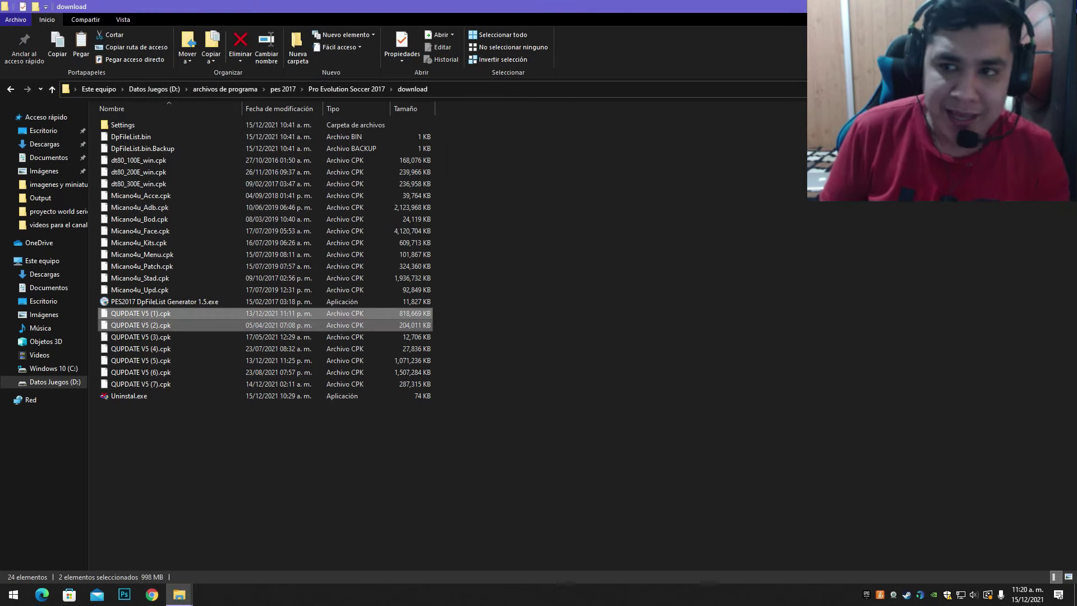
{"action": "key", "text": "super+Down"}
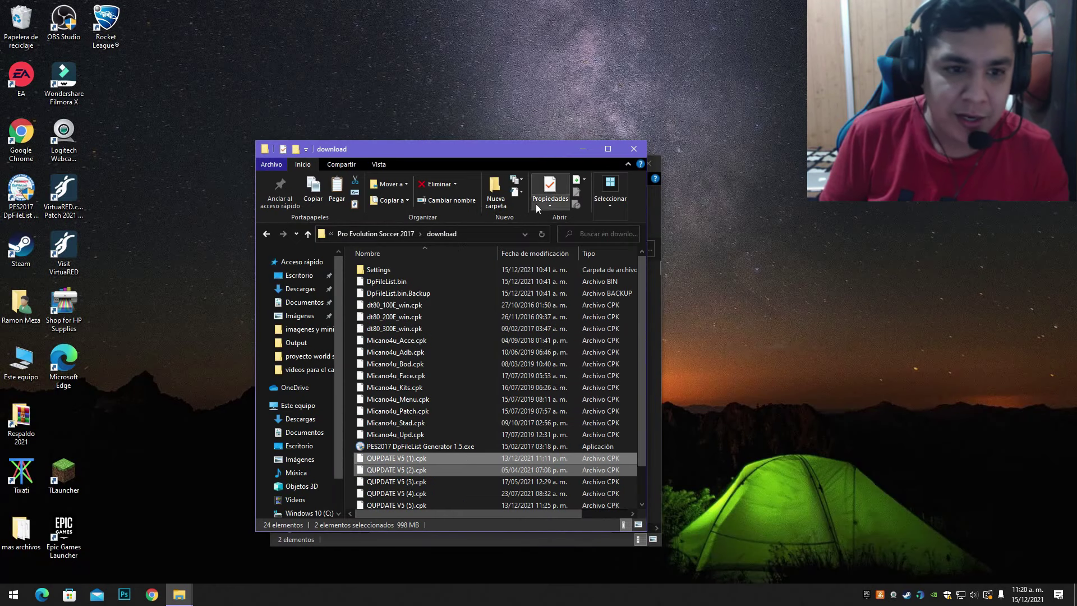
Go back to the extracted update folders, open PES 2017 SEASON 2022 UPDATE V5 DEC PART 2 and copy QUPDATE V5 (3).cpk through QUPDATE V5 (5).cpk
{"action": "left_click", "coordinate": [561, 538]}
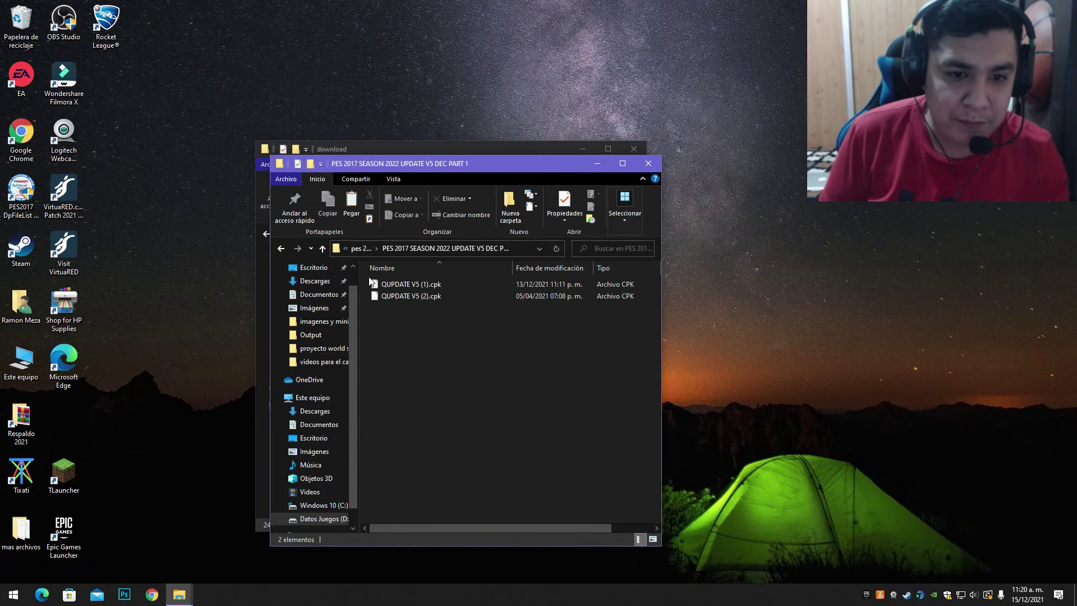
{"action": "left_click", "coordinate": [281, 248]}
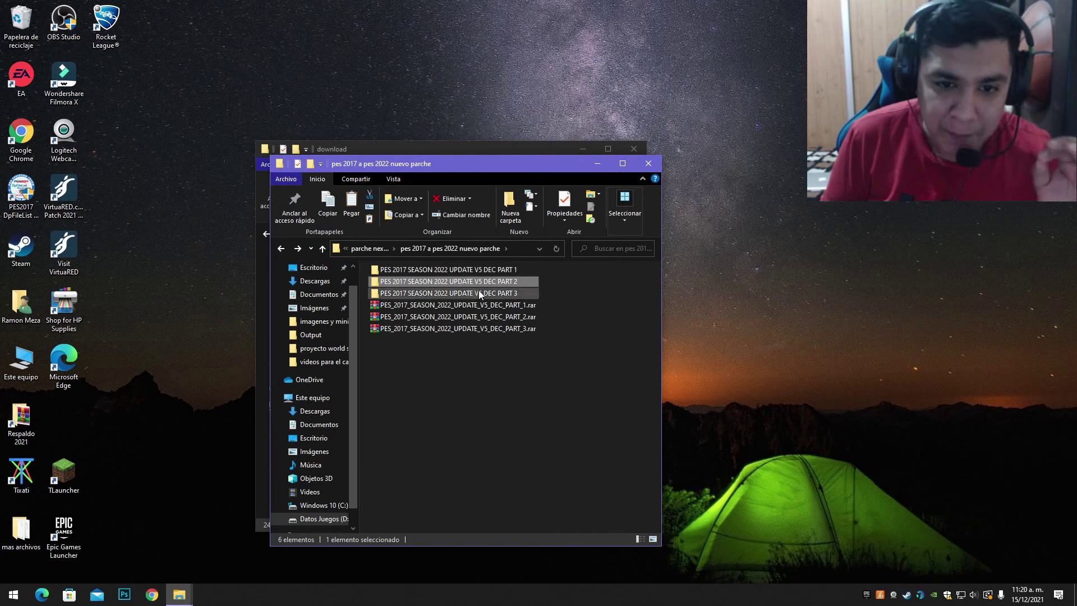
{"action": "left_click", "coordinate": [513, 282]}
{"action": "double_click", "coordinate": [520, 280]}
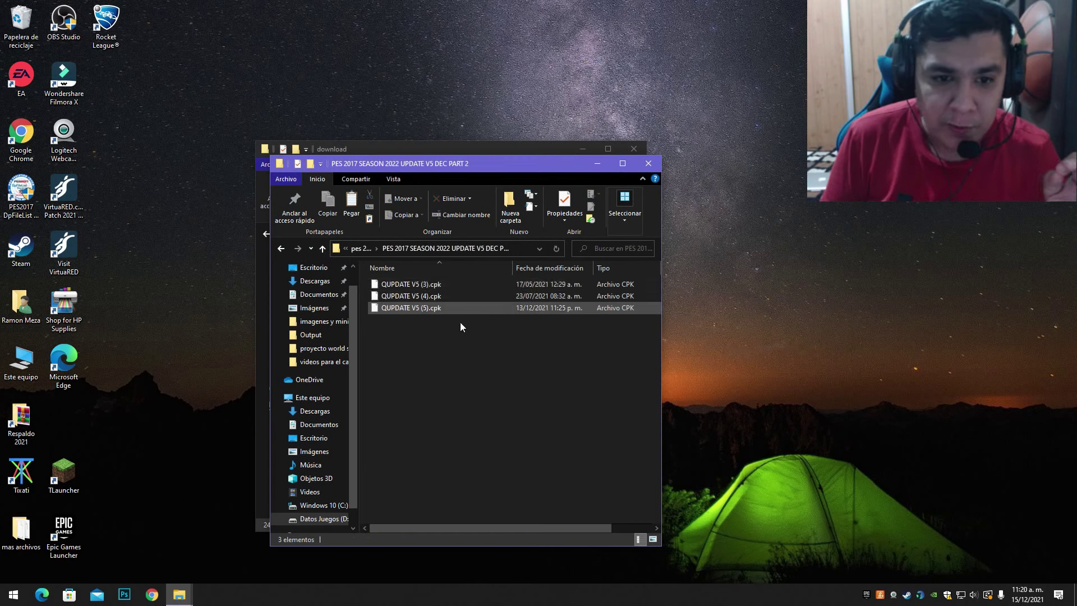
{"action": "left_click_drag", "start_coordinate": [446, 335], "coordinate": [415, 287]}
{"action": "right_click", "coordinate": [415, 288]}
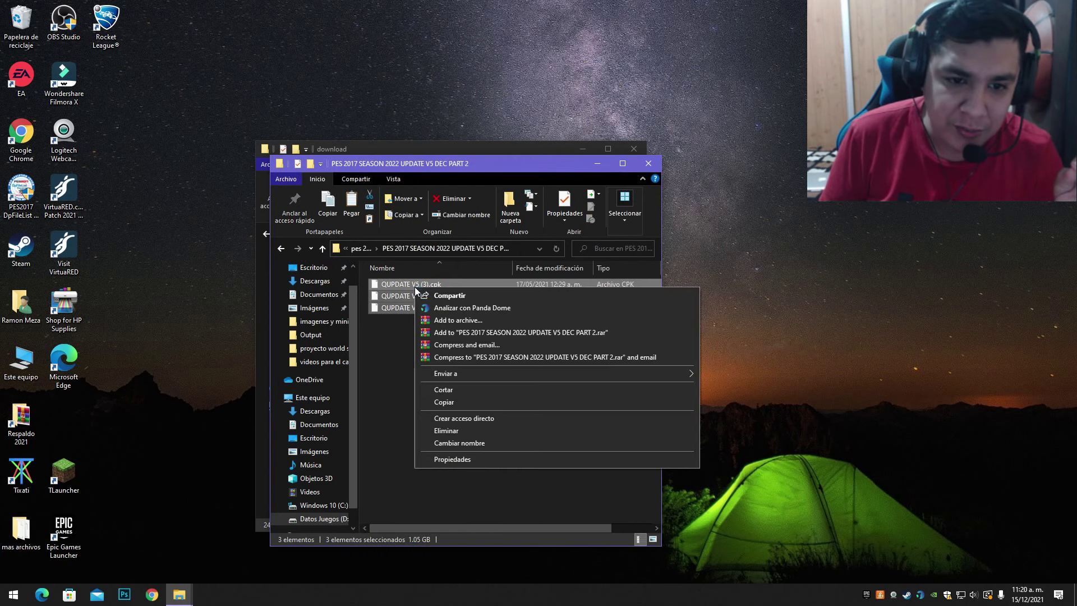
{"action": "left_click", "coordinate": [459, 401]}
{"action": "left_click", "coordinate": [452, 359]}
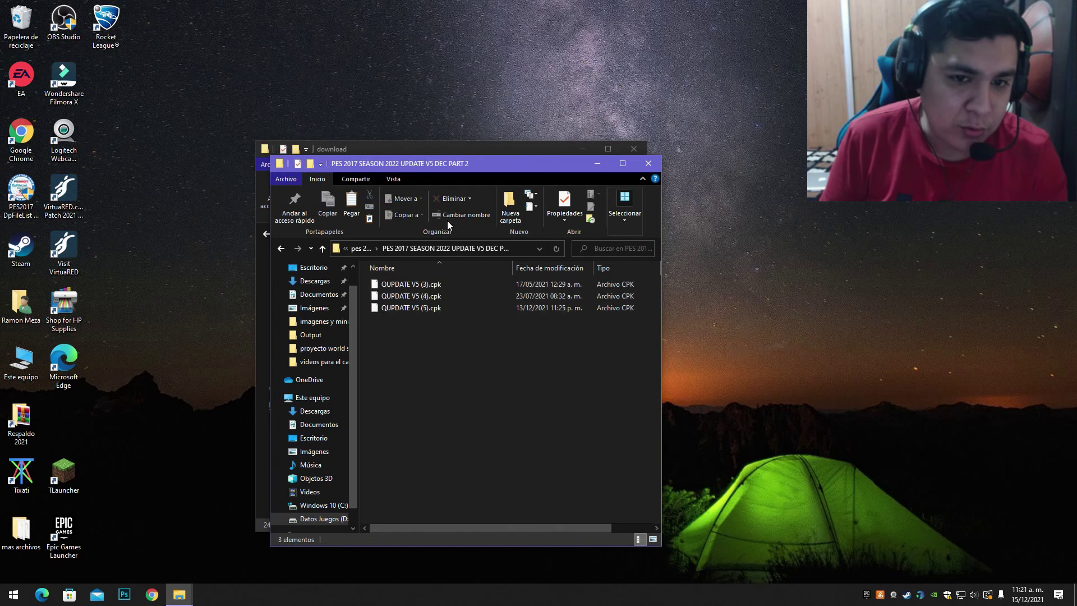
Paste QUPDATE V5 (3).cpk through QUPDATE V5 (5).cpk into the download folder, replacing the files of the same names
{"action": "left_click", "coordinate": [453, 147]}
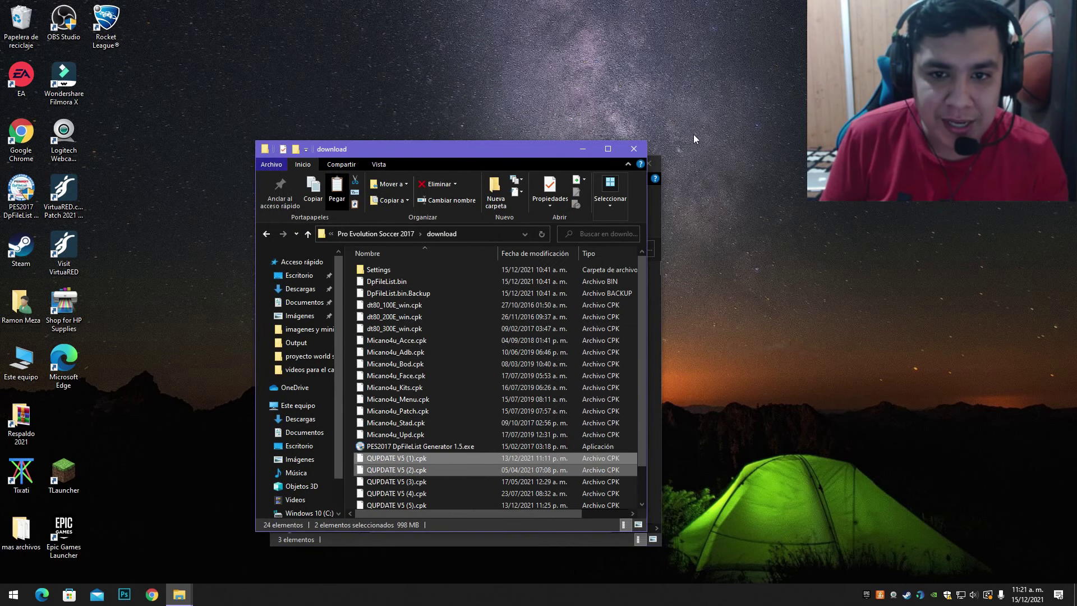
{"action": "left_click", "coordinate": [608, 149]}
{"action": "right_click", "coordinate": [512, 314]}
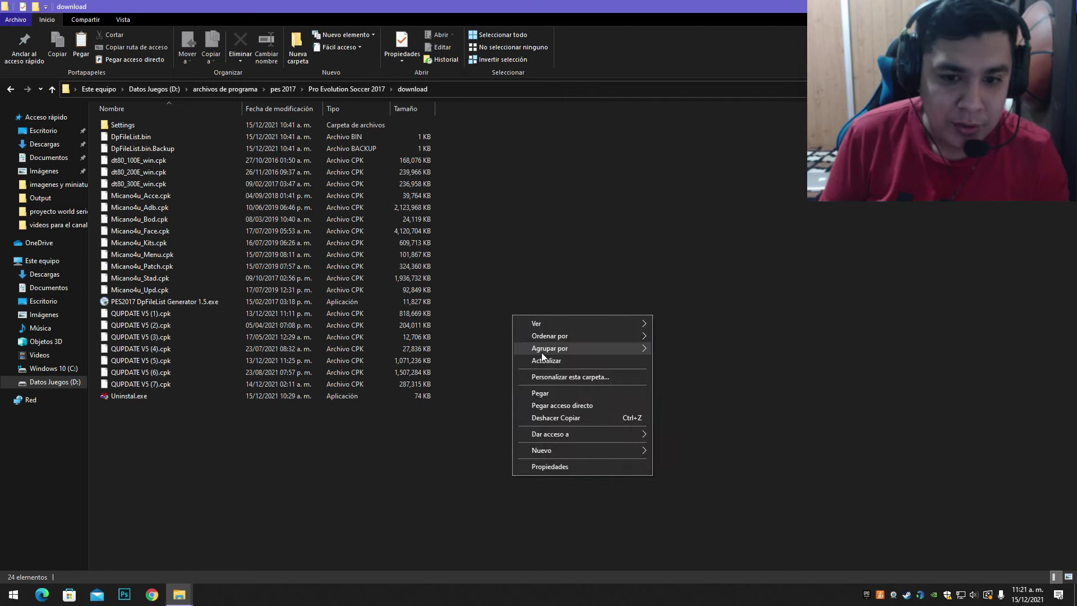
{"action": "left_click", "coordinate": [540, 393]}
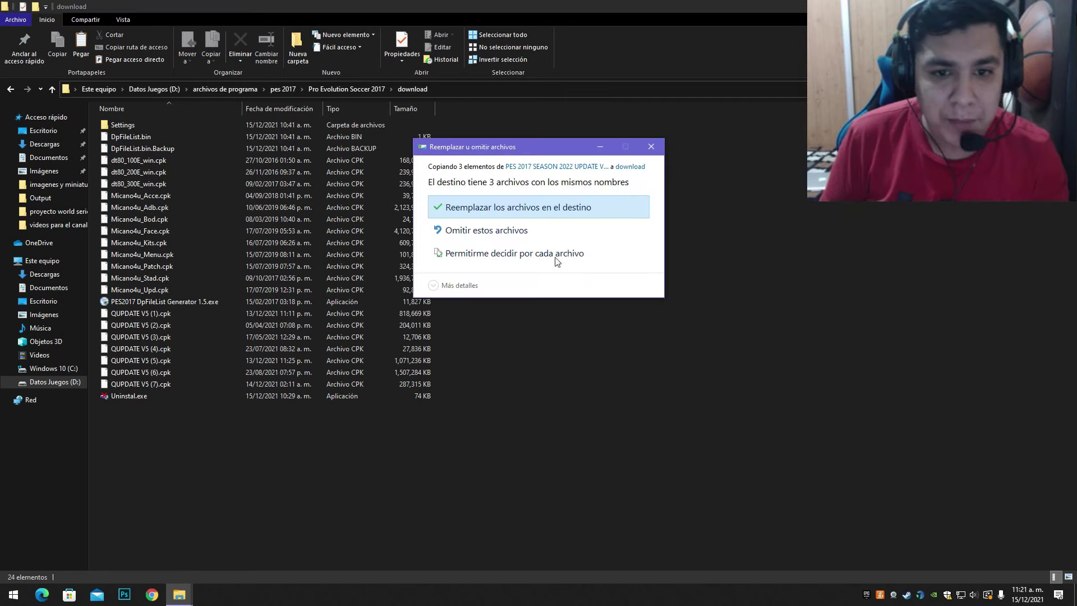
{"action": "left_click", "coordinate": [558, 212]}
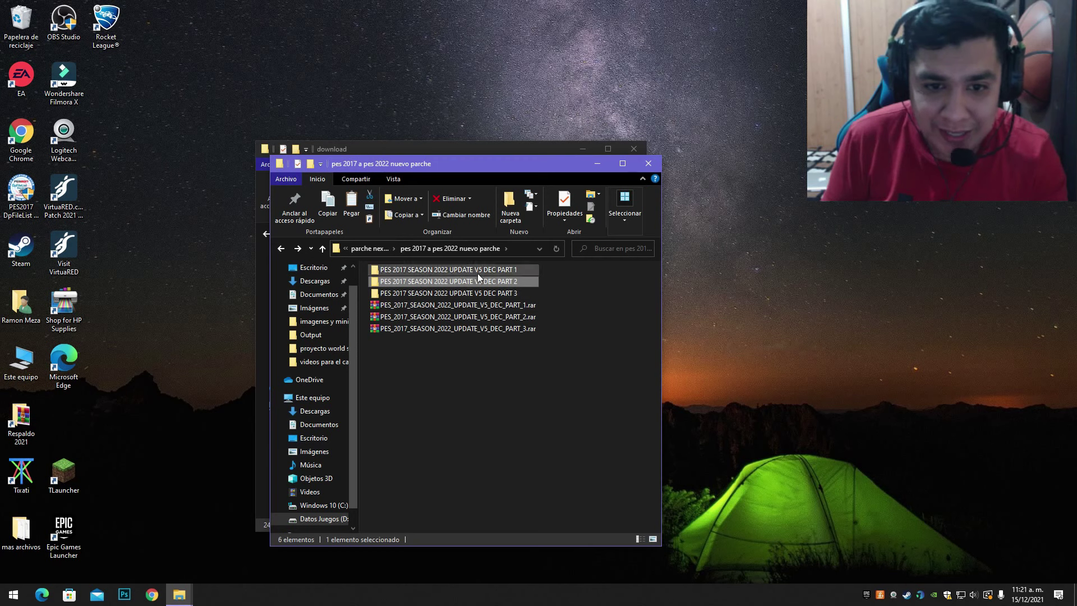
Open the PES 2017 SEASON 2022 UPDATE V5 DEC PART 3 folder, copy QUPDATE V5 (6).cpk and QUPDATE V5 (7).cpk, and switch to the download folder window
{"action": "left_click", "coordinate": [486, 293]}
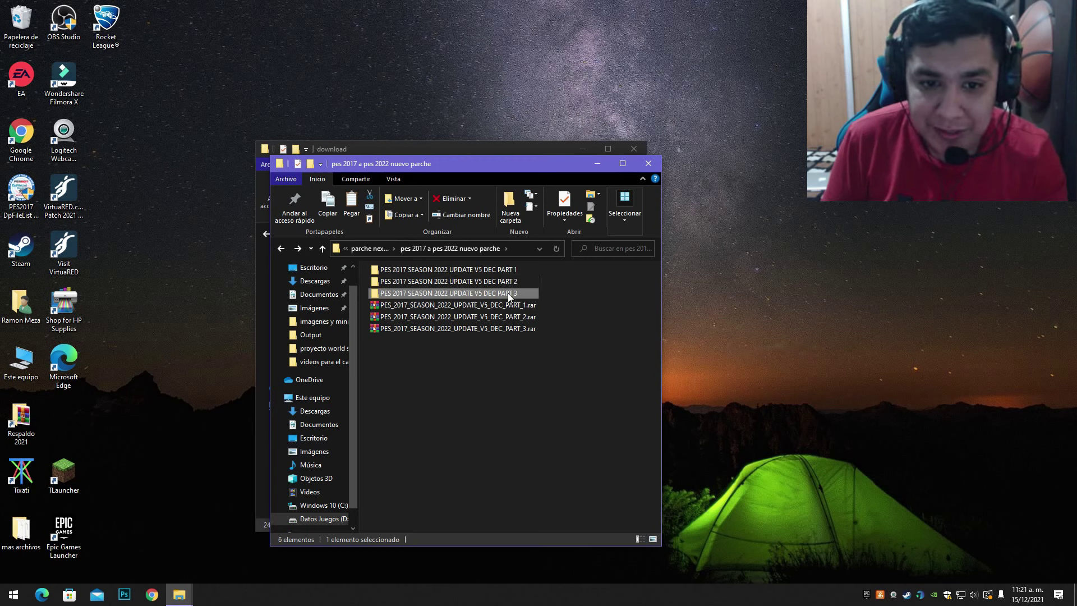
{"action": "double_click", "coordinate": [507, 293]}
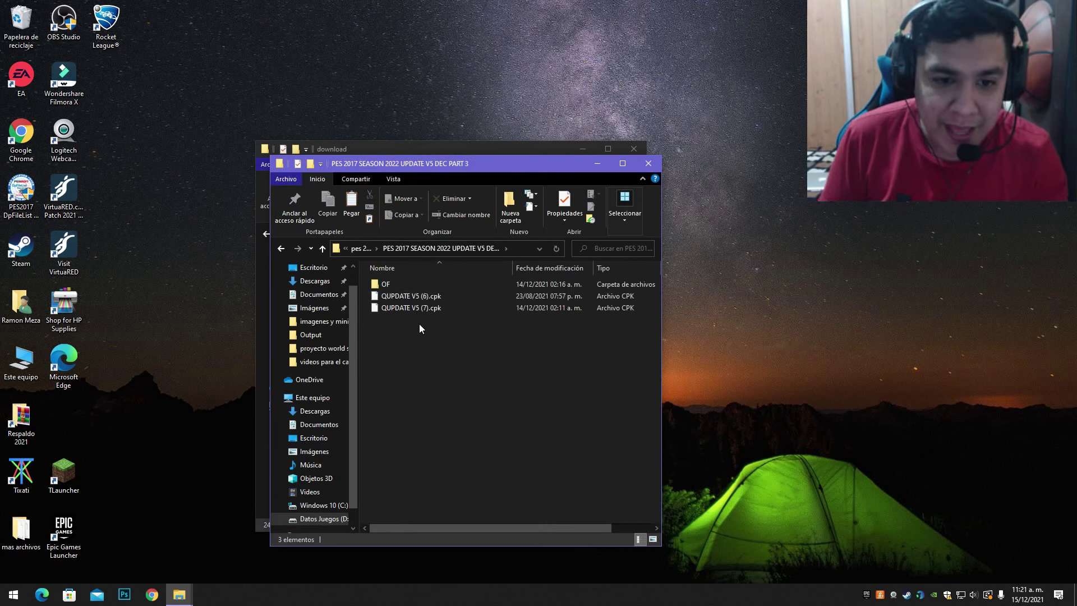
{"action": "left_click_drag", "start_coordinate": [420, 324], "coordinate": [413, 301]}
{"action": "right_click", "coordinate": [412, 298]}
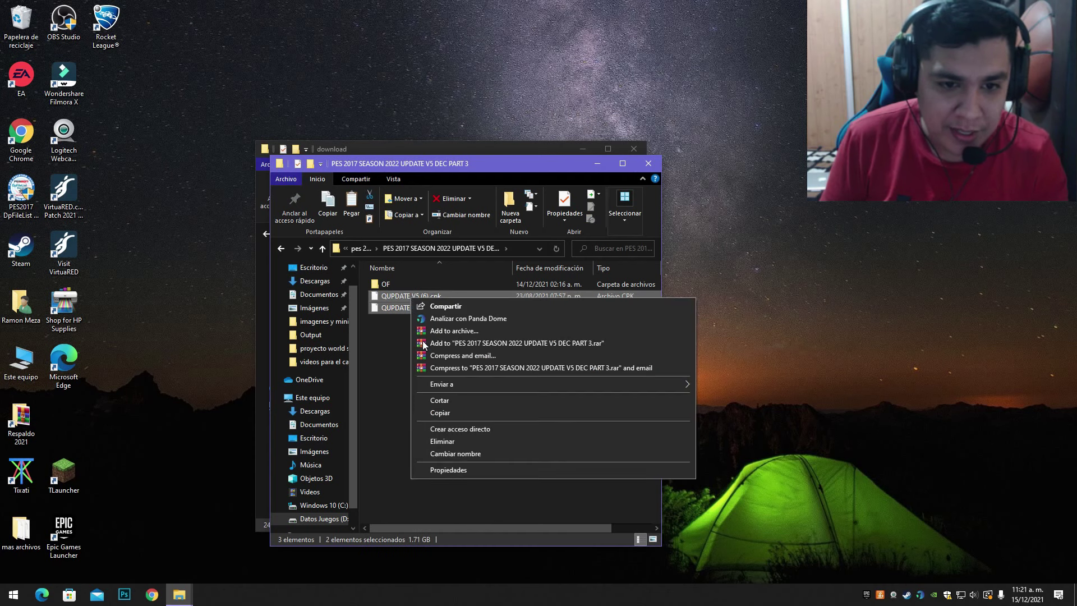
{"action": "left_click", "coordinate": [443, 413]}
{"action": "left_click", "coordinate": [453, 150]}
Return to the PART 3 folder window, open its OF subfolder and copy the EDIT00000000 file
{"action": "left_click", "coordinate": [460, 540]}
{"action": "double_click", "coordinate": [420, 285]}
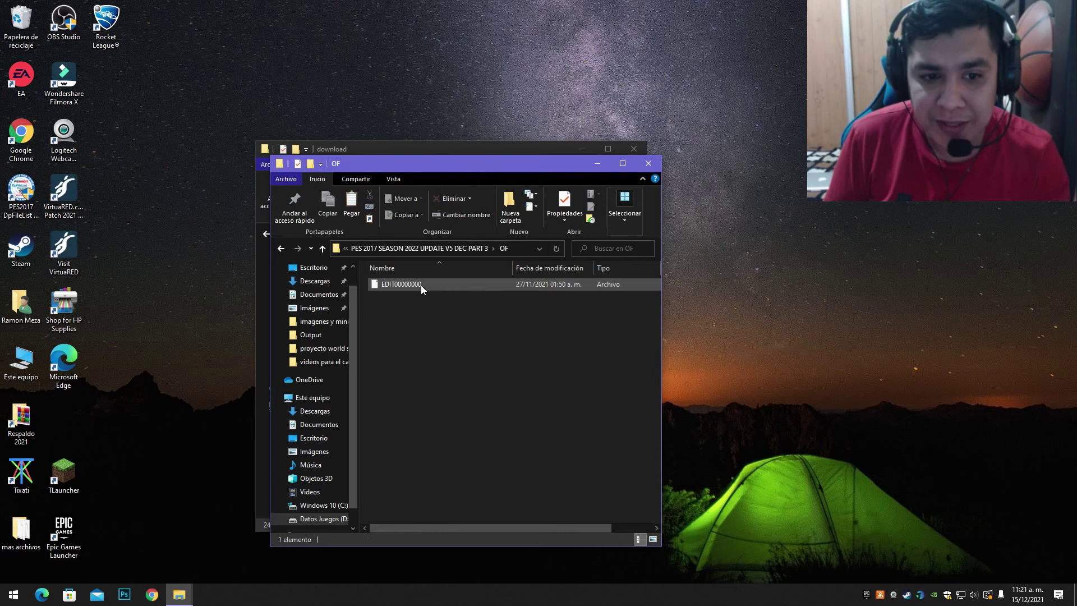
{"action": "right_click", "coordinate": [412, 284]}
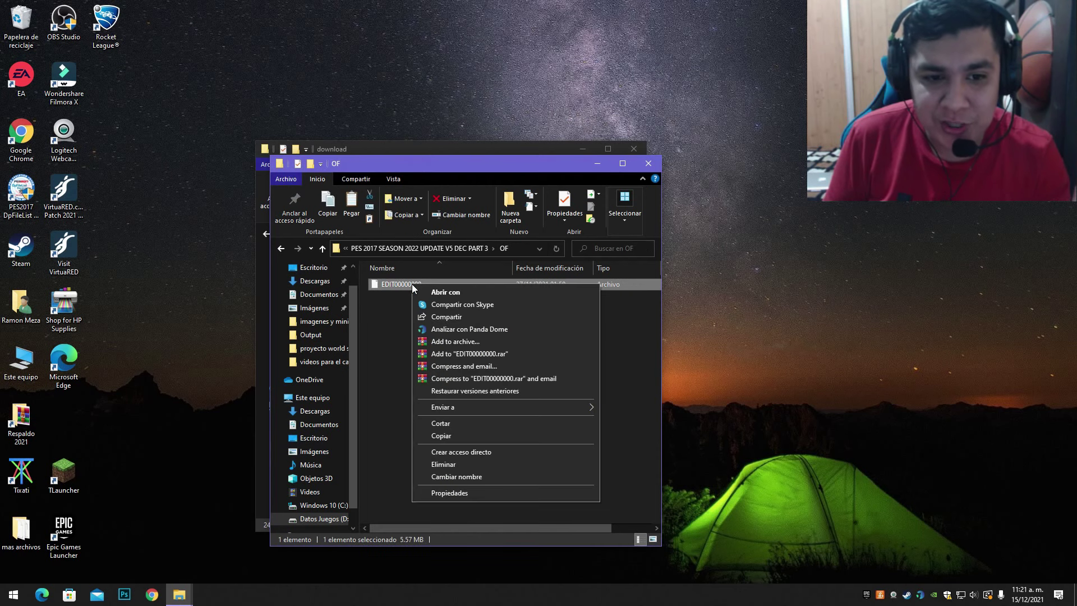